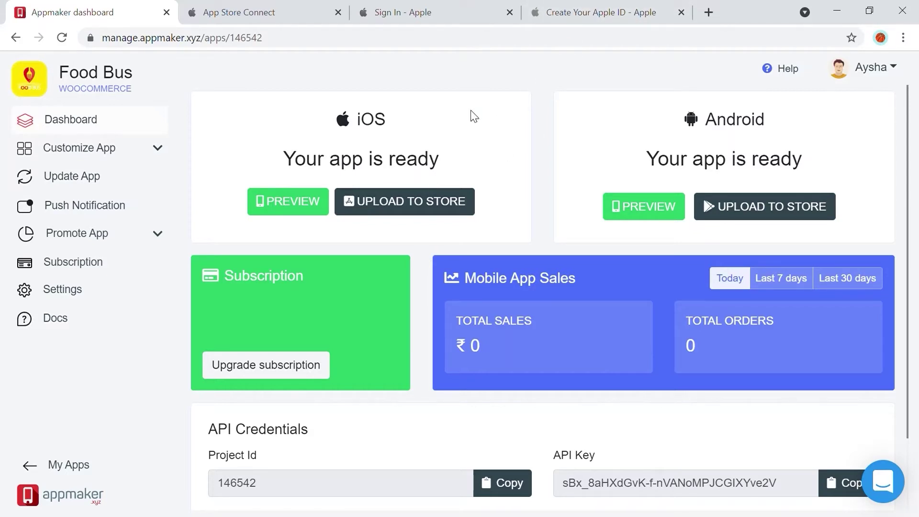
- Switch from the Appmaker dashboard to the 'Create Your Apple ID - Apple' browser tab
click(593, 9)
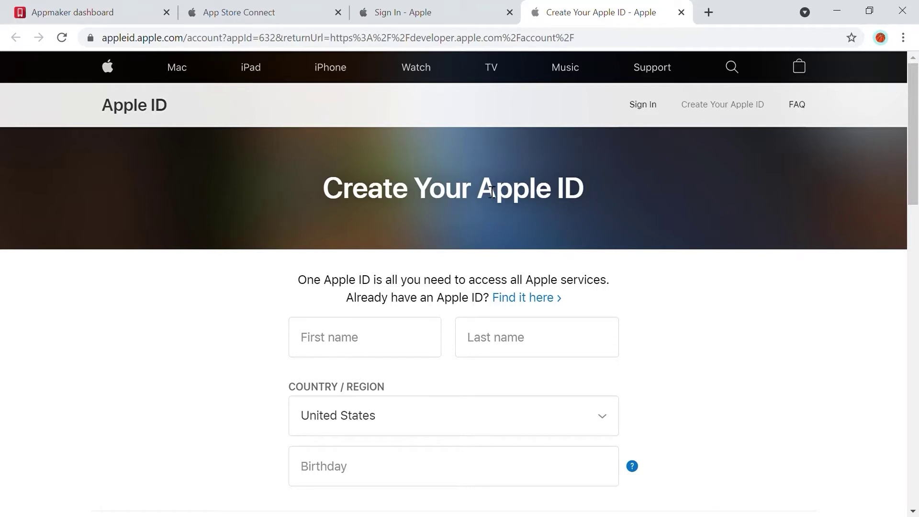
- Look through the Create Your Apple ID form, then switch to the Apple Developer sign-in tab
scroll(518, 226, down, 3)
scroll(521, 224, up, 3)
scroll(520, 224, down, 6)
scroll(363, 144, up, 2)
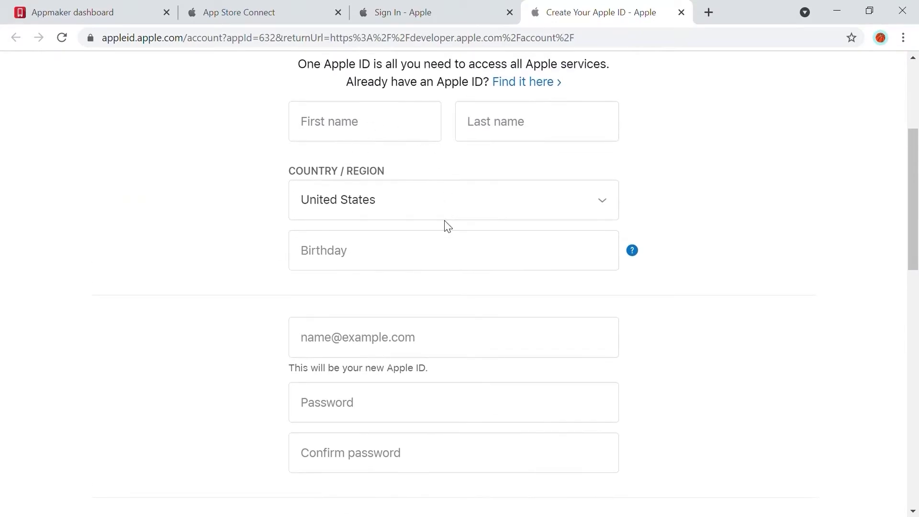
scroll(448, 254, down, 9)
scroll(440, 239, down, 5)
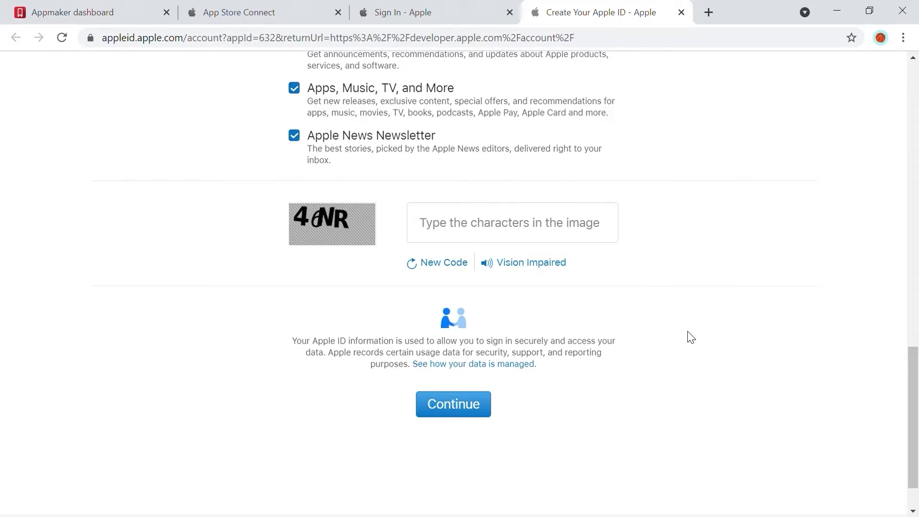
click(487, 10)
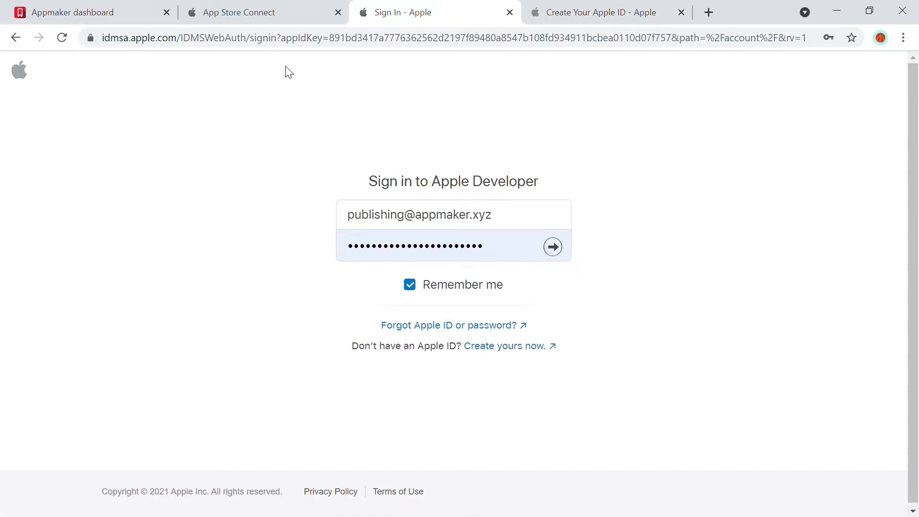
- In App Store Connect, show the Users and Access Keys list with 13 active API keys
click(256, 10)
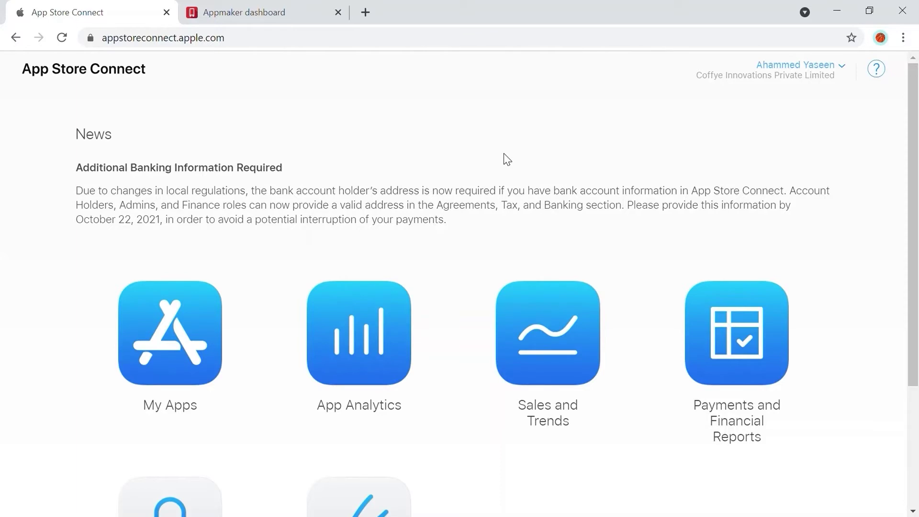
scroll(322, 148, down, 3)
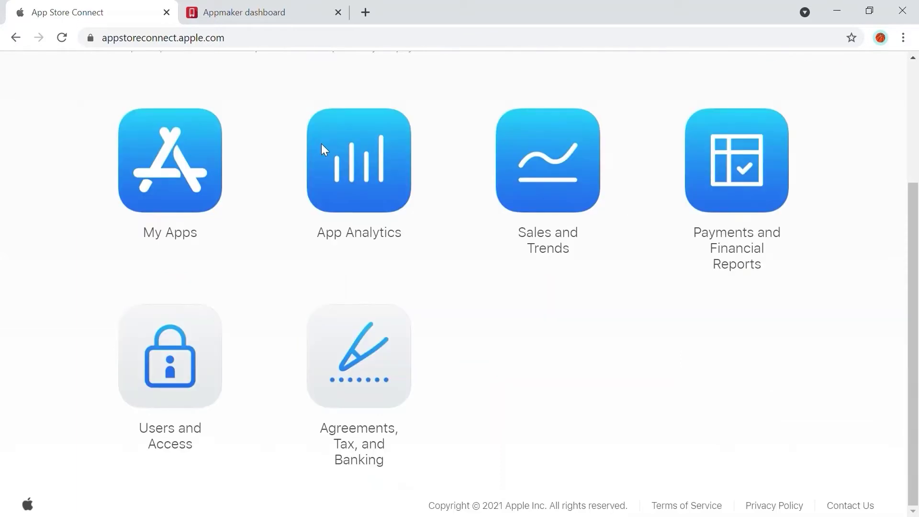
click(192, 379)
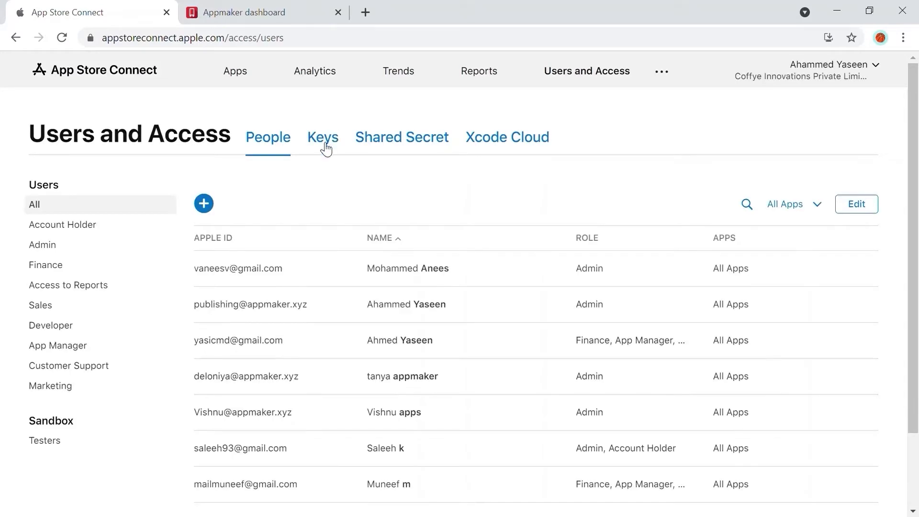
click(323, 142)
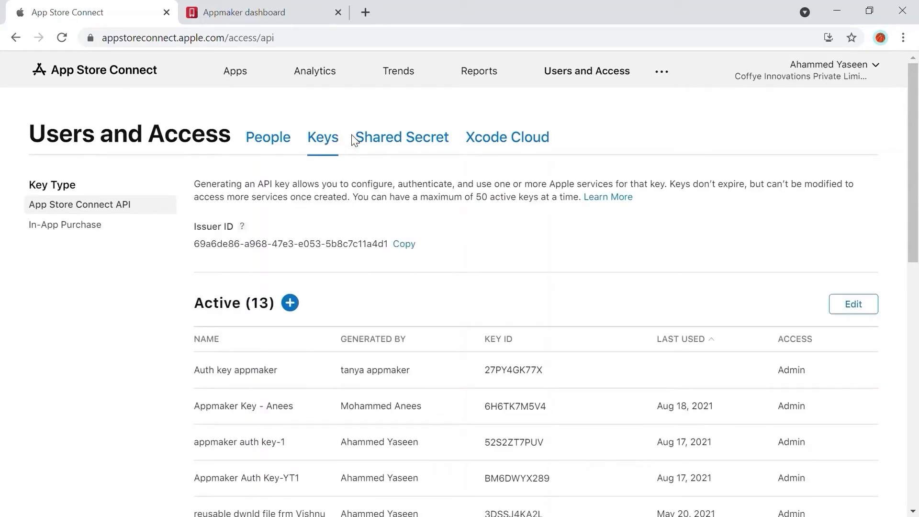
- Generate a new App Store Connect API key named FoodBus with Admin access
click(289, 303)
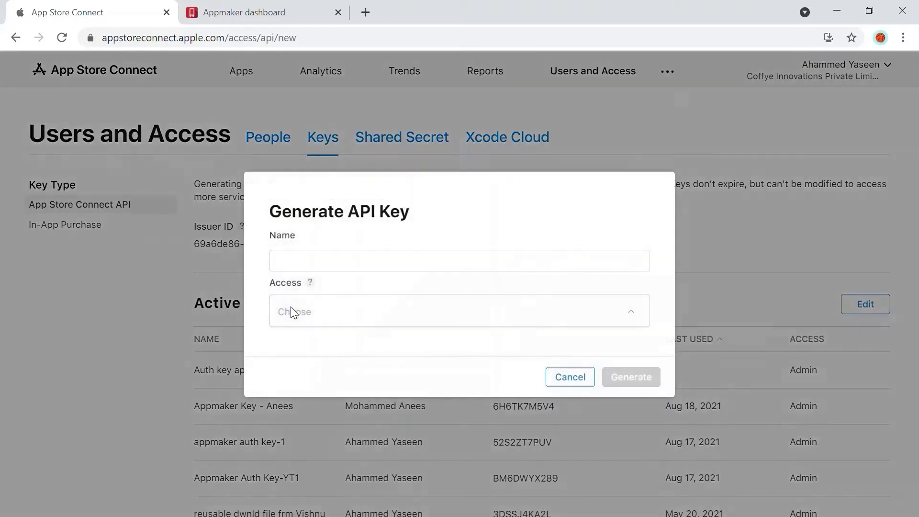
click(340, 271)
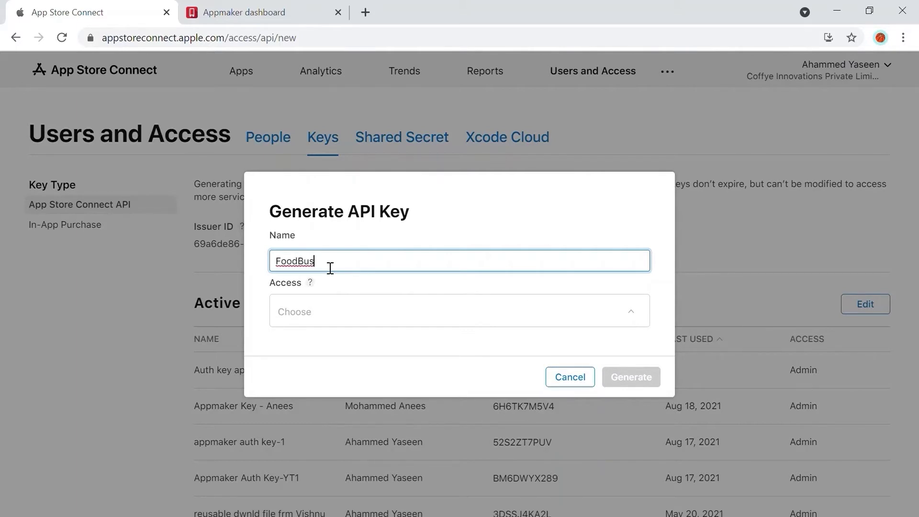
click(314, 316)
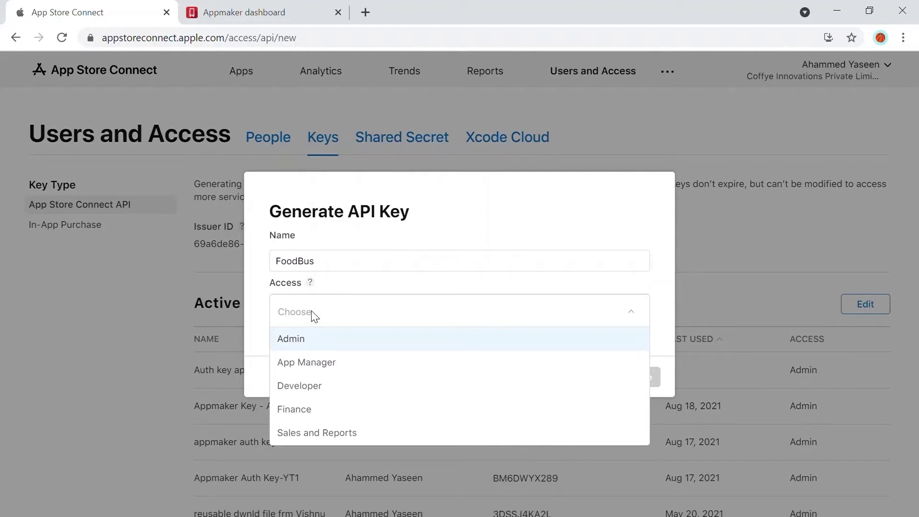
click(306, 338)
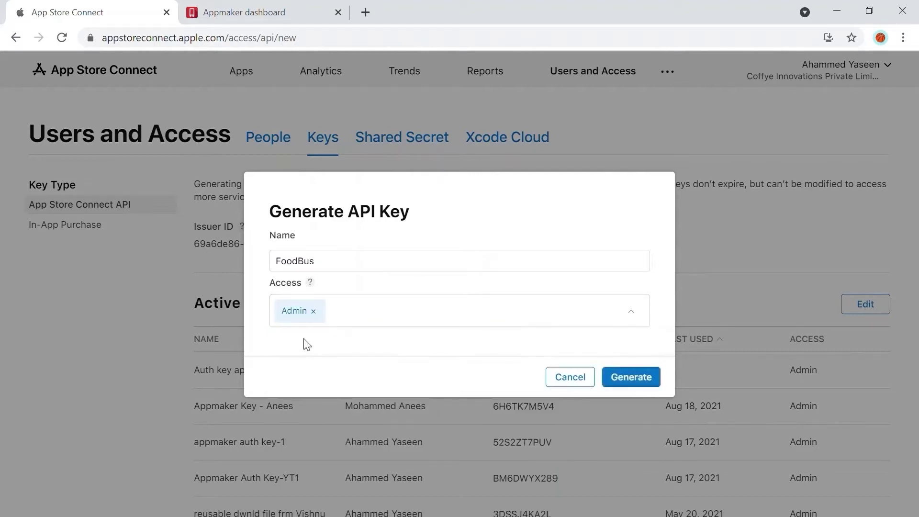
click(633, 377)
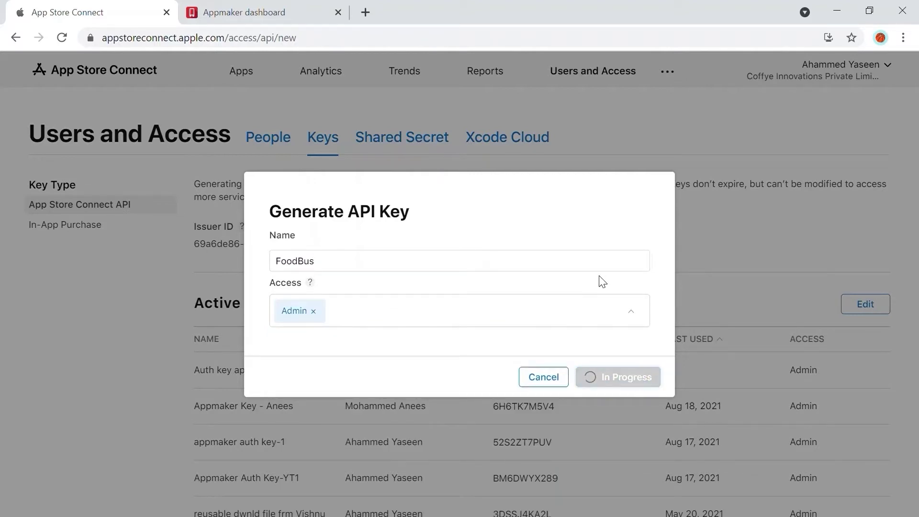
- Download the FoodBus AuthKey .p8 file and copy the Issuer ID
scroll(473, 224, down, 3)
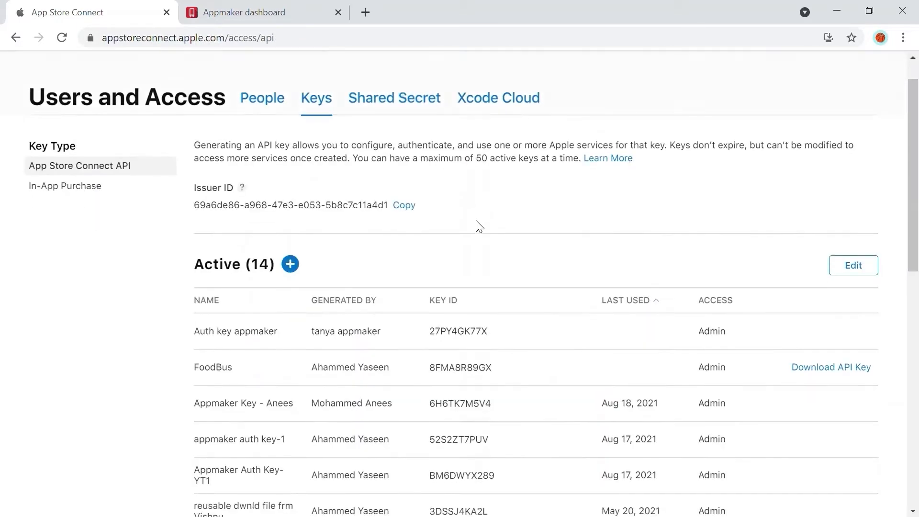
mouse_move(311, 272)
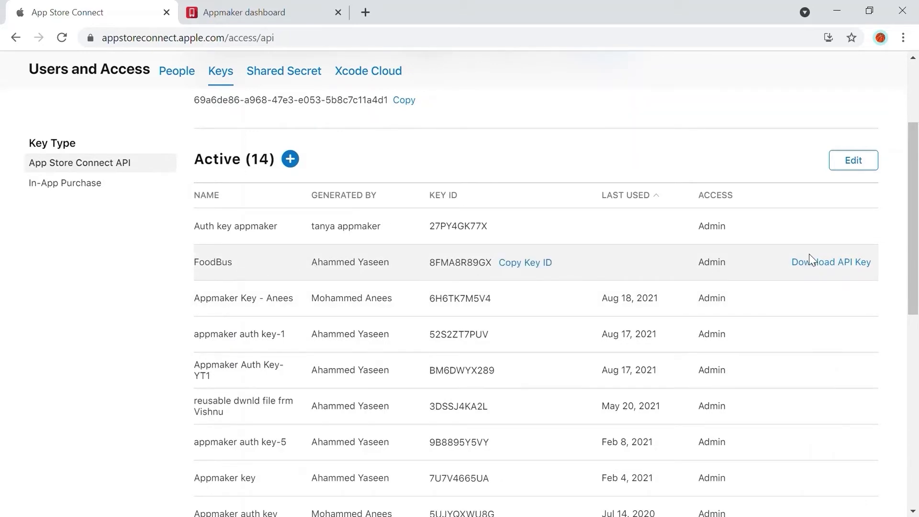
click(810, 259)
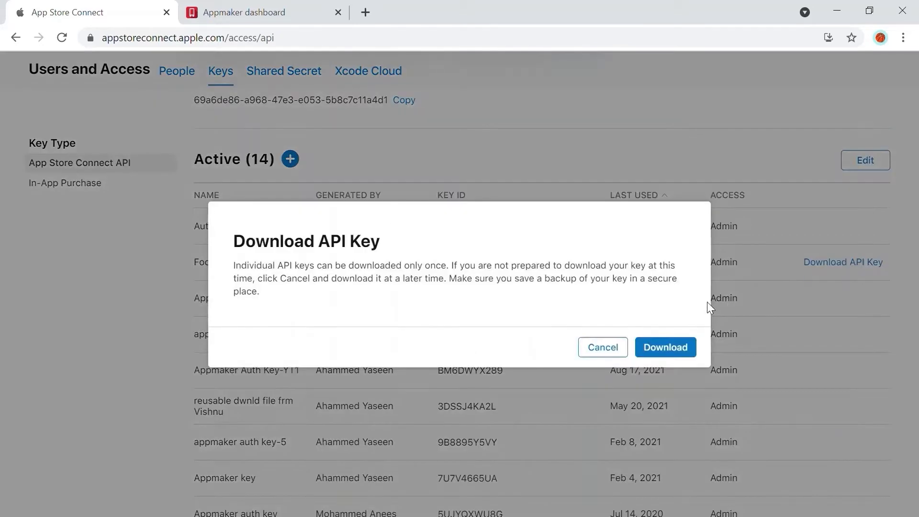
click(654, 341)
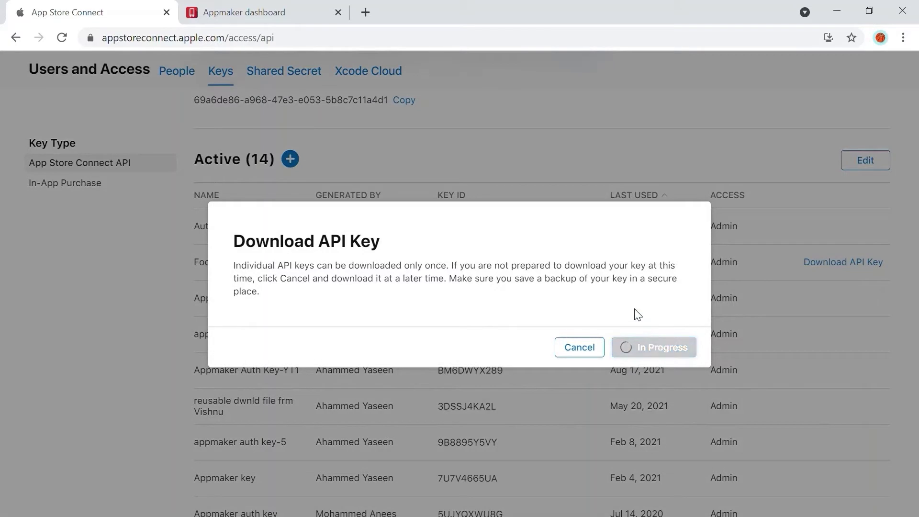
scroll(371, 136, up, 2)
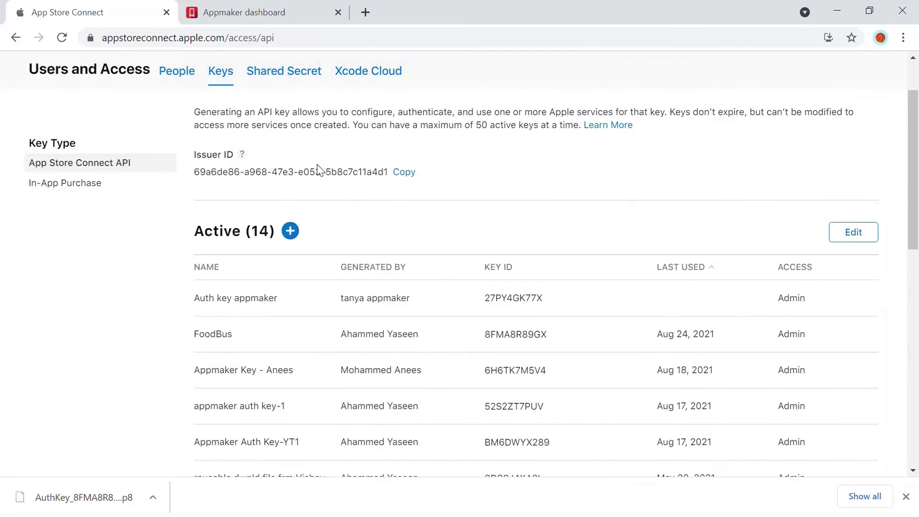
click(411, 174)
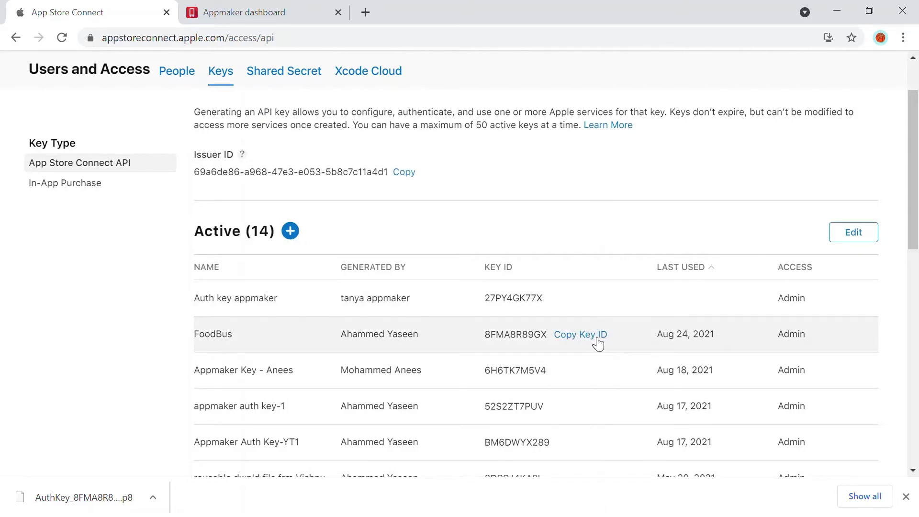
- In Appmaker, begin the iOS store upload with an existing developer account and advance to step 2
click(287, 7)
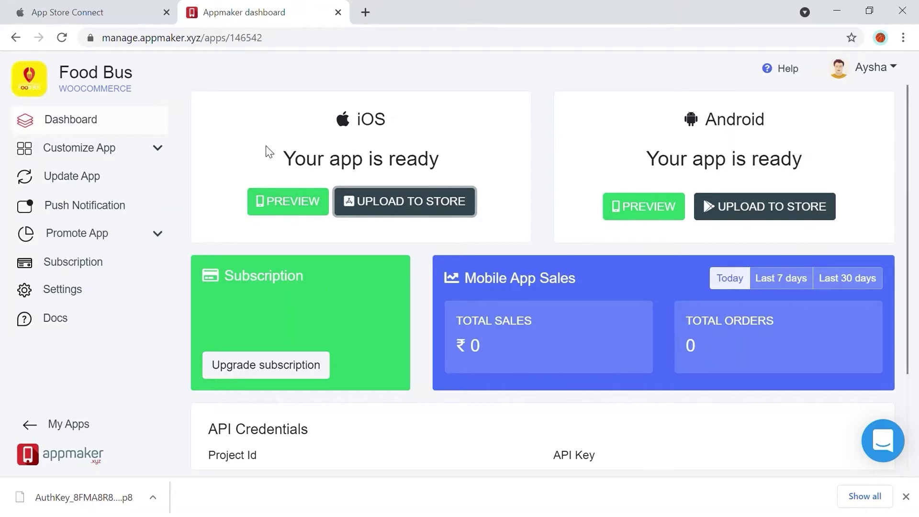
click(412, 209)
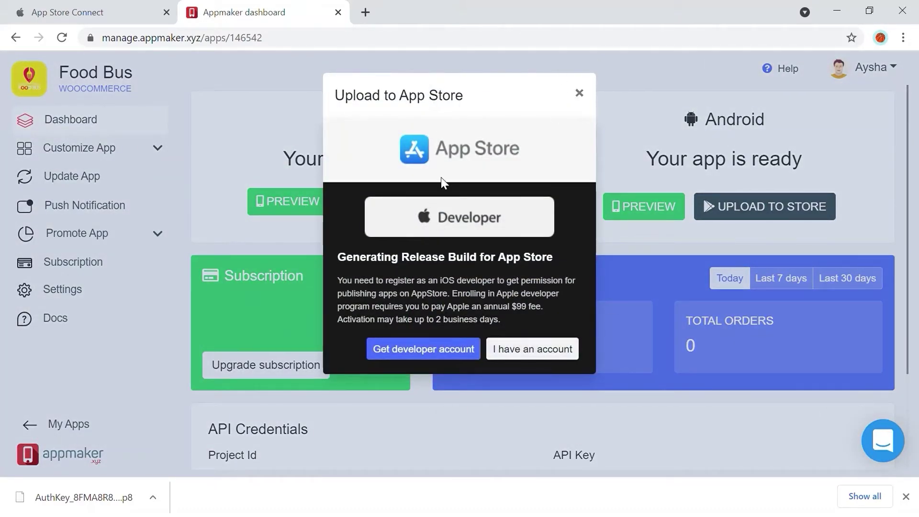
click(502, 348)
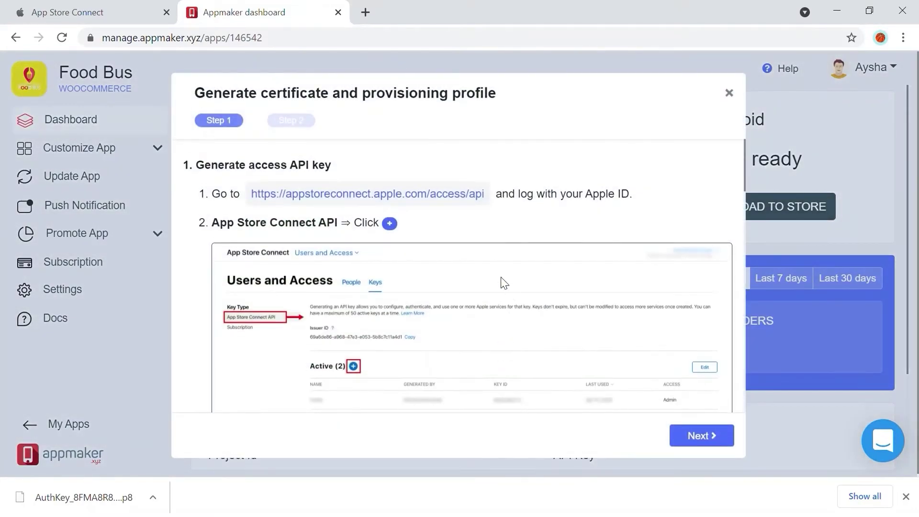
scroll(344, 189, down, 10)
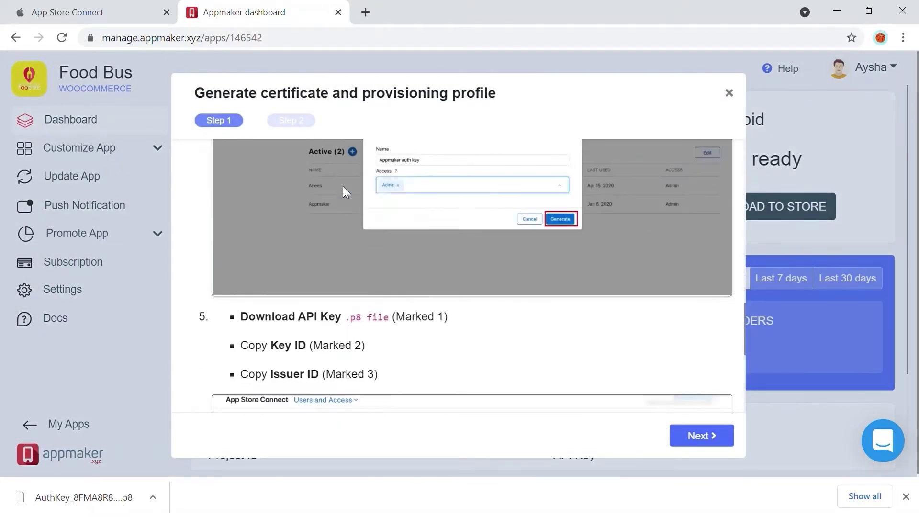
scroll(344, 188, down, 5)
scroll(388, 244, up, 10)
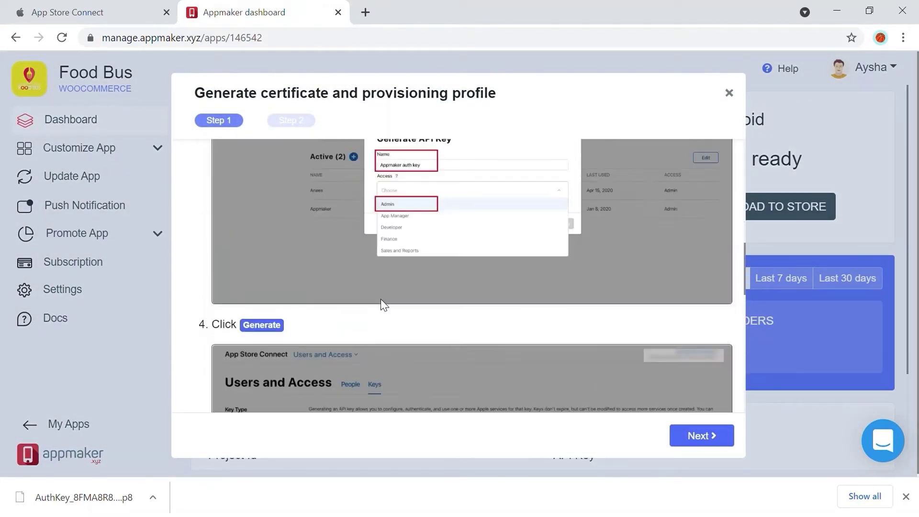
scroll(385, 268, up, 10)
click(702, 436)
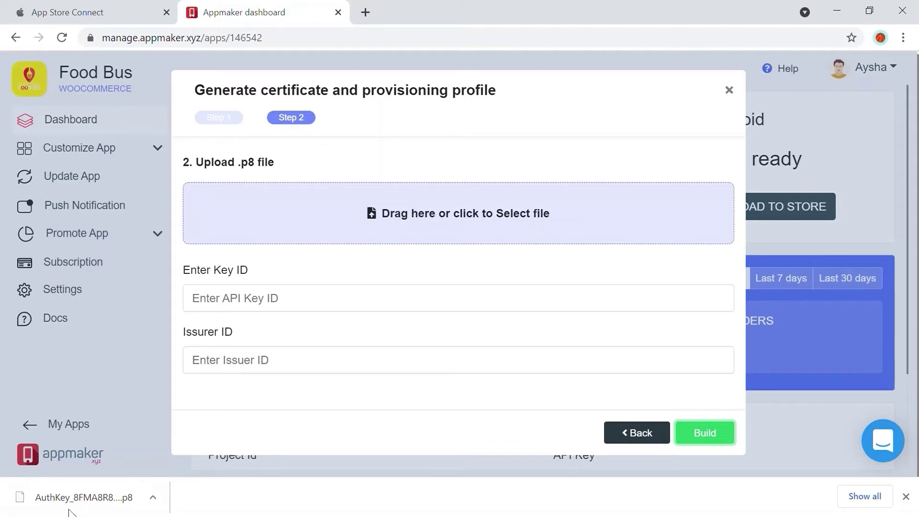
- Upload the AuthKey .p8 file, paste the Issuer ID, and build the Food Bus IPA
drag(79, 500, 440, 213)
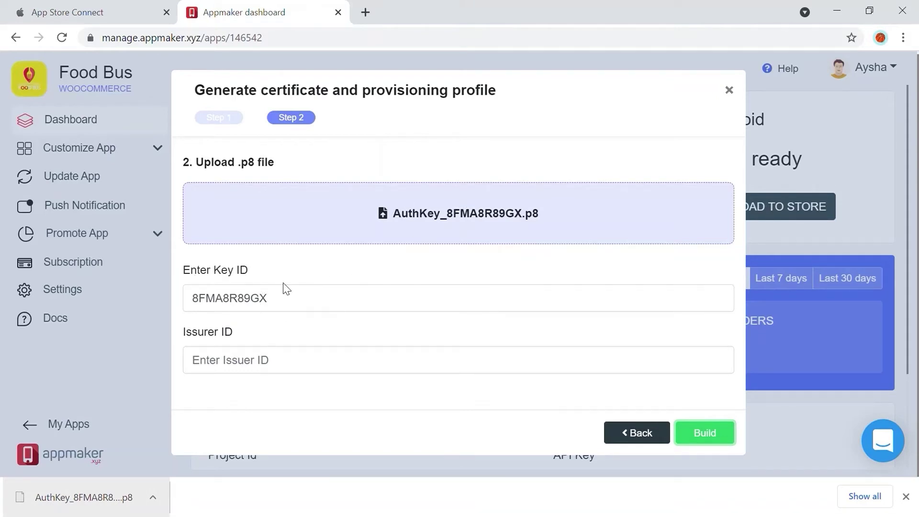
click(268, 371)
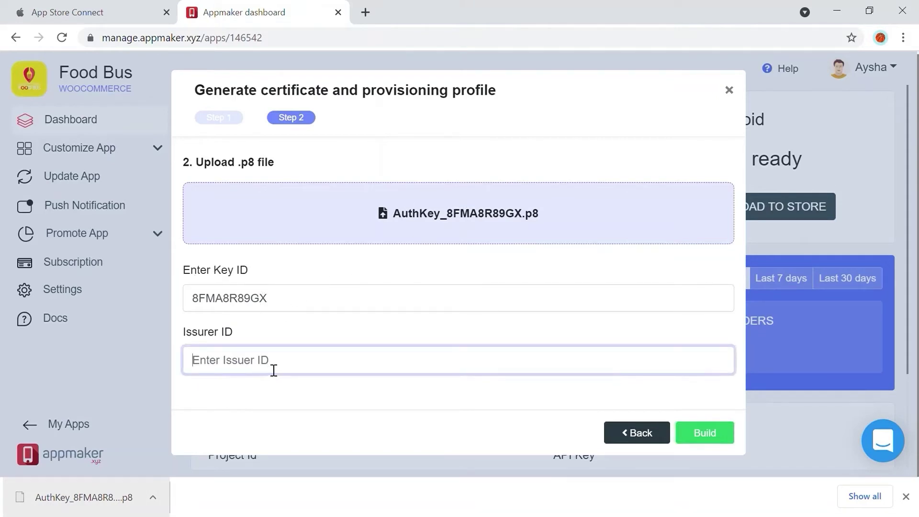
text(69a6de86-a968-47e3-e053-5b8c7c11a4d1)
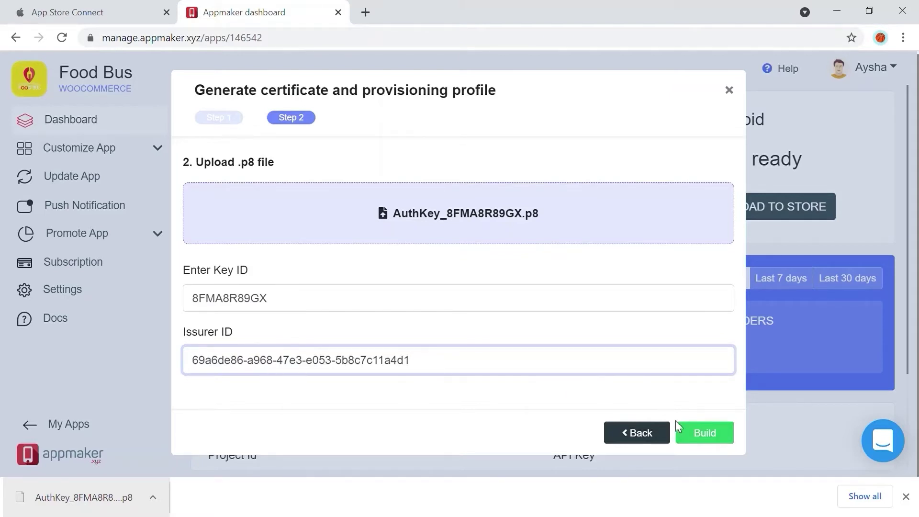
click(703, 434)
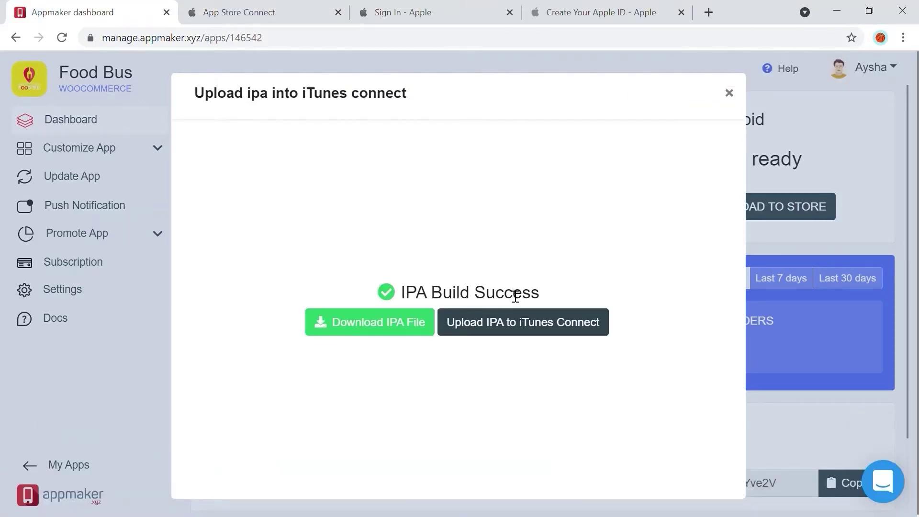
- Open the New App form from My Apps in App Store Connect
click(286, 11)
scroll(296, 101, down, 1)
scroll(268, 115, up, 1)
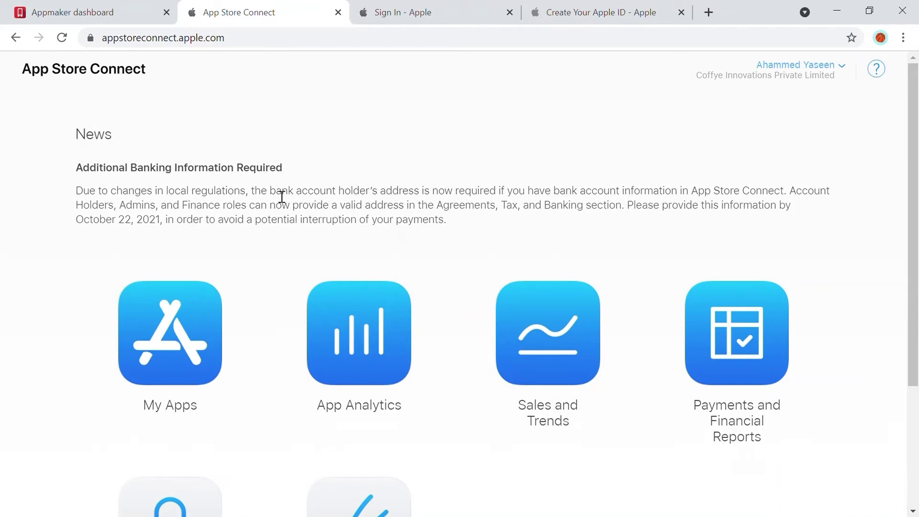
click(205, 335)
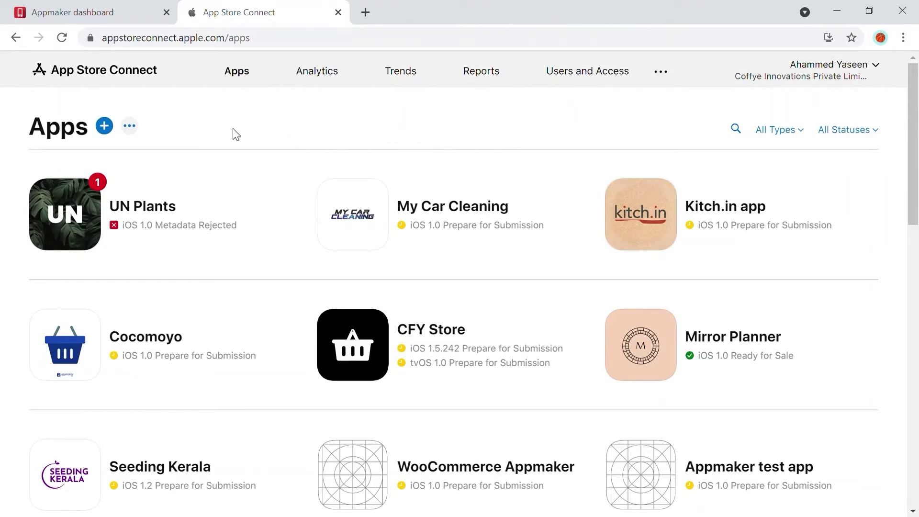
click(105, 126)
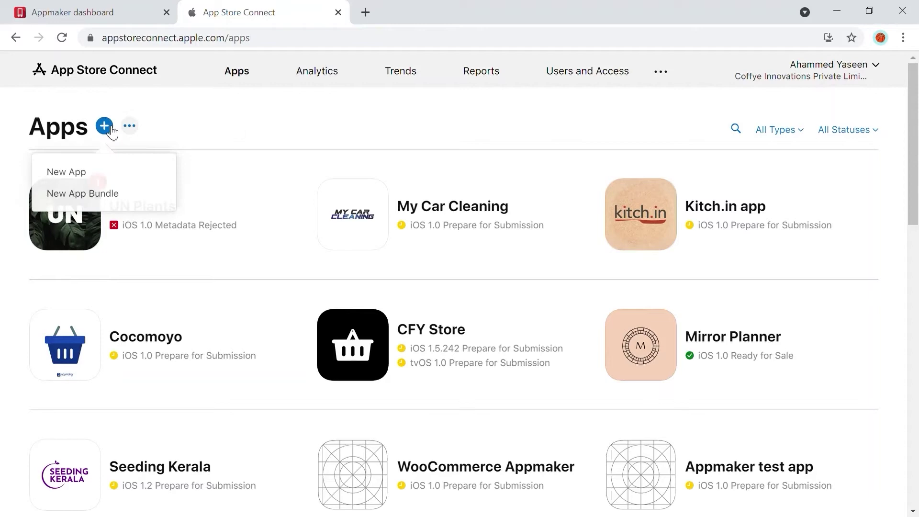
click(98, 179)
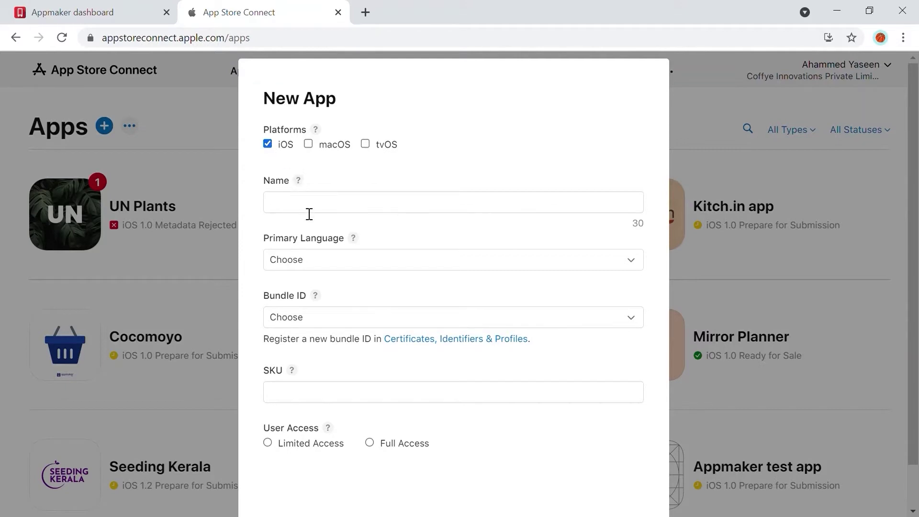
- Name the new app Food Buss, with English (U.S.) language and bundle ID com.coffye.lobmxu
click(309, 215)
text(Food Bus)
key(Tab)
scroll(306, 273, down, 1)
click(300, 232)
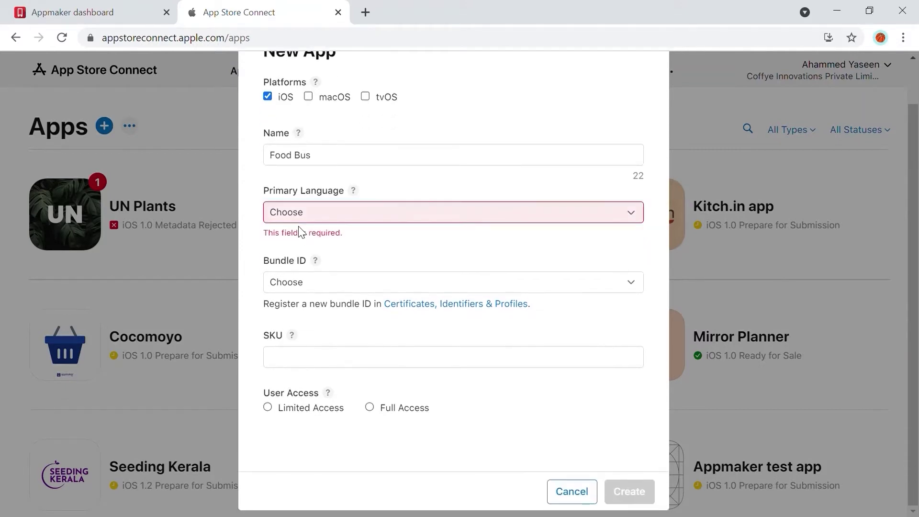
click(294, 191)
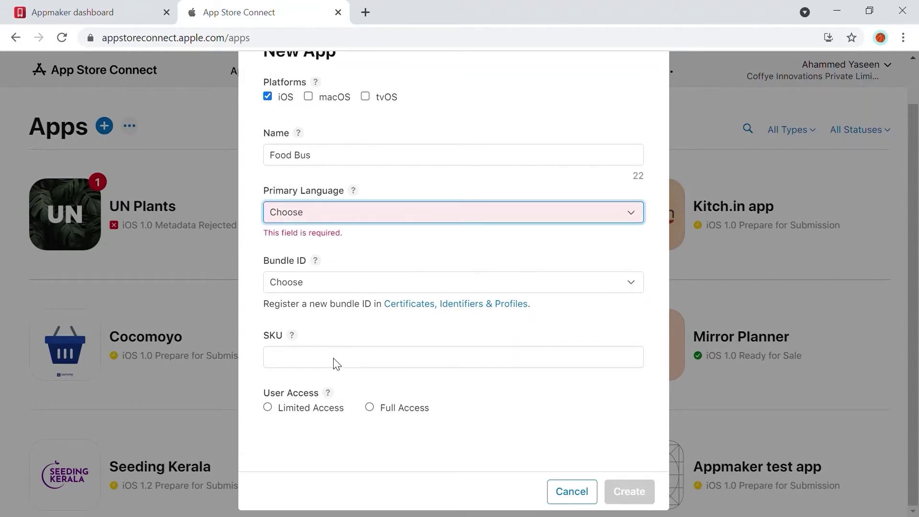
click(334, 375)
click(337, 278)
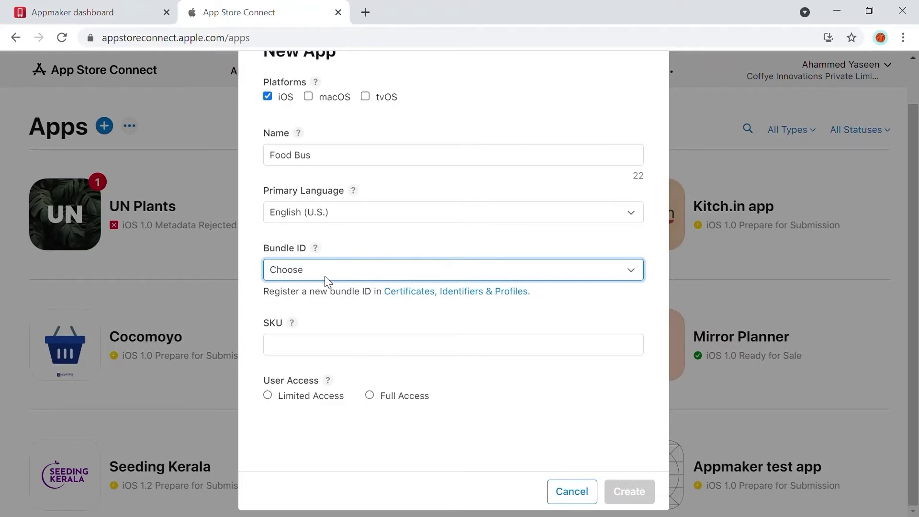
click(112, 18)
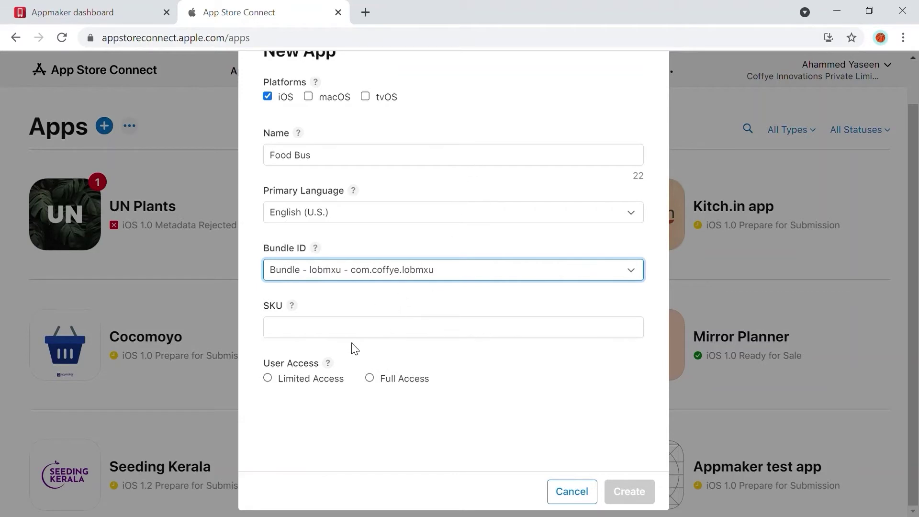
- Enter SKU 146542 from the Appmaker project ID, grant Full Access, and create the app
click(363, 335)
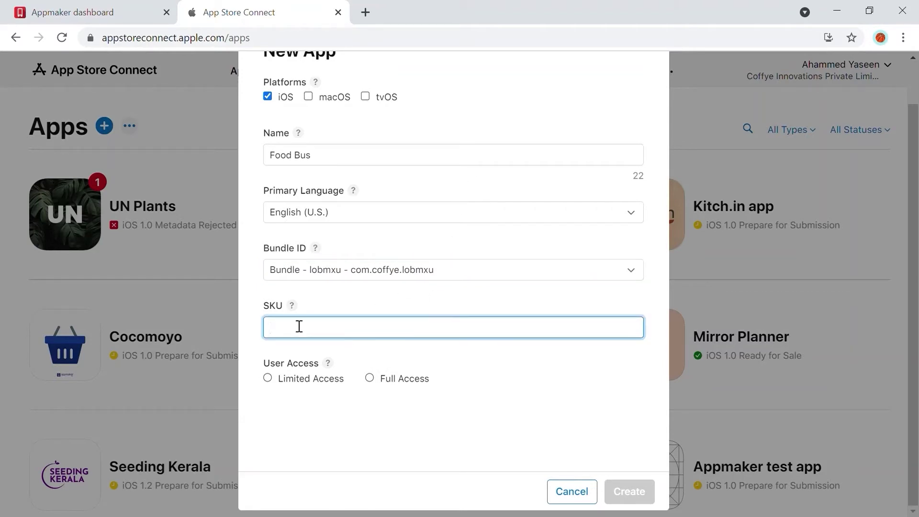
key(ctrl+shift+Tab)
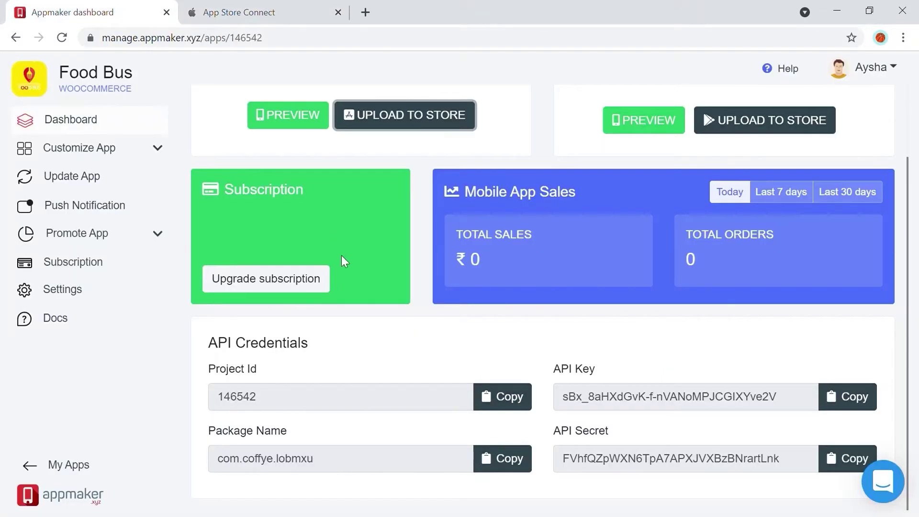
key(ctrl+Tab)
text(146542)
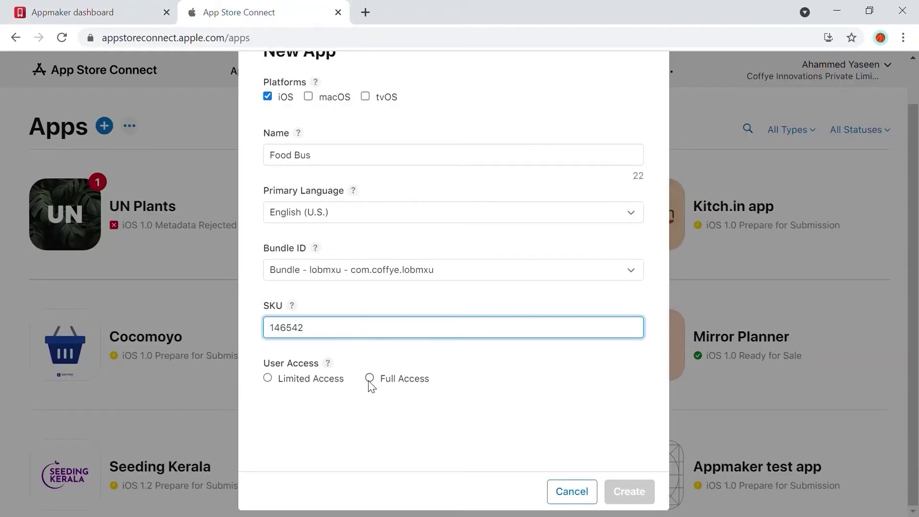
click(369, 379)
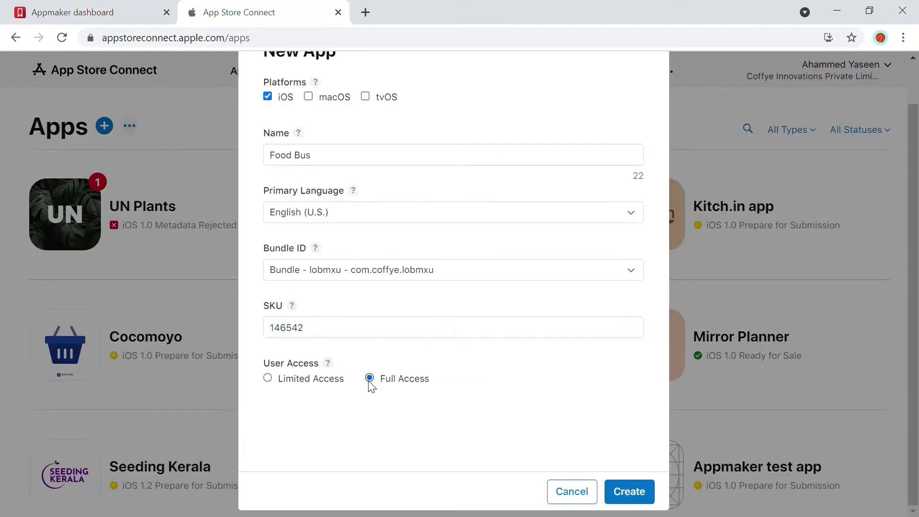
click(622, 491)
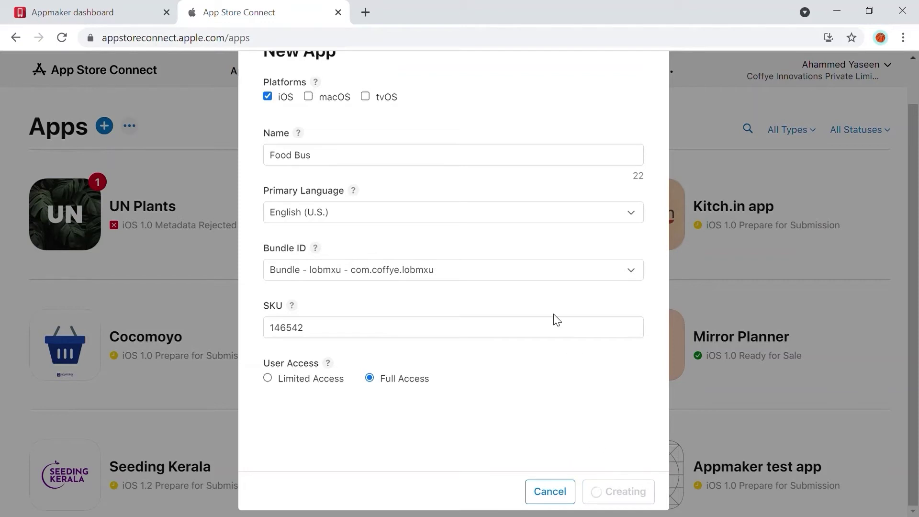
text(s)
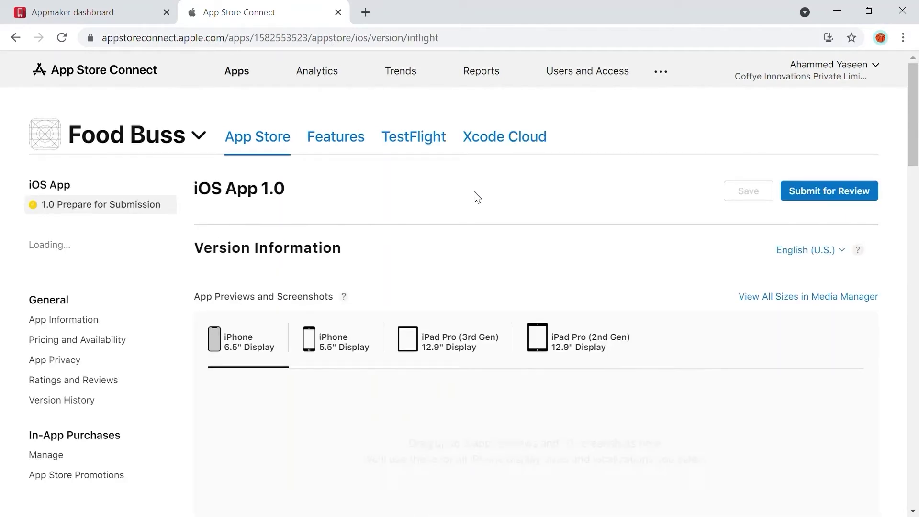
- Upload the built IPA from Appmaker to iTunes Connect and return to the Food Buss 1.0 page
click(91, 12)
click(417, 200)
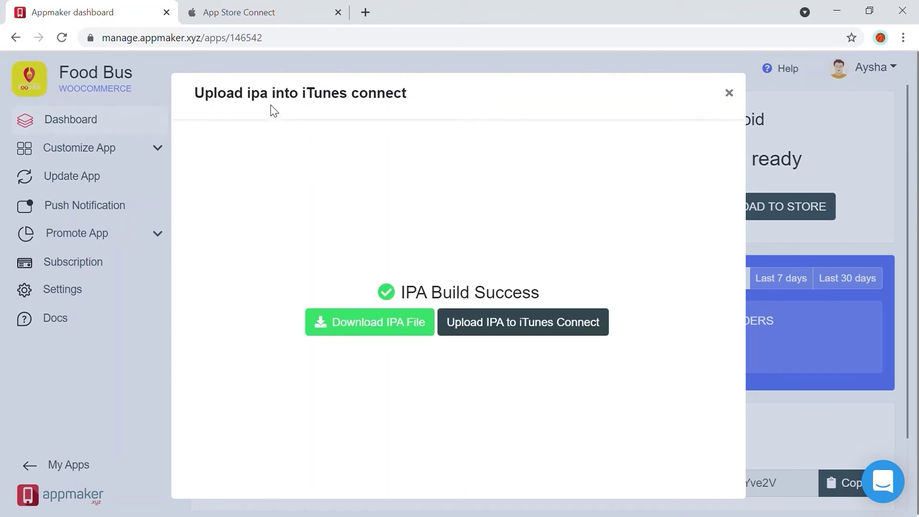
click(508, 328)
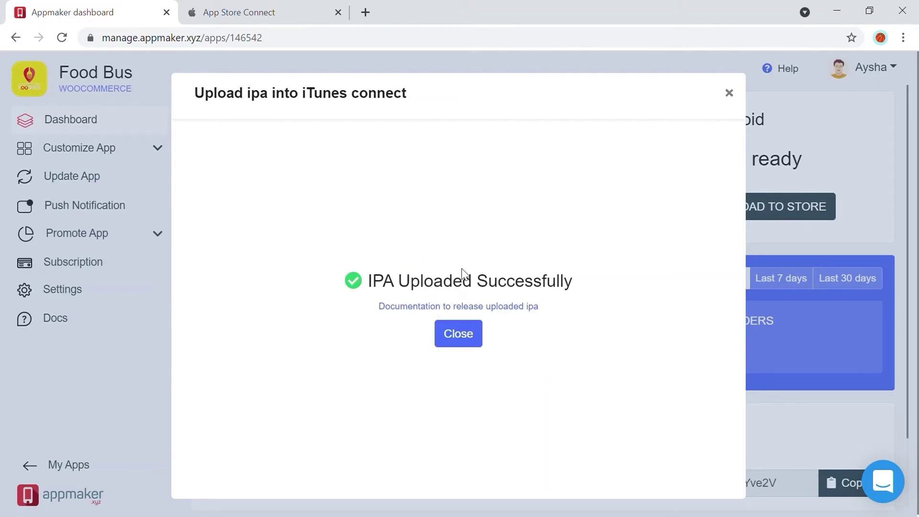
click(258, 15)
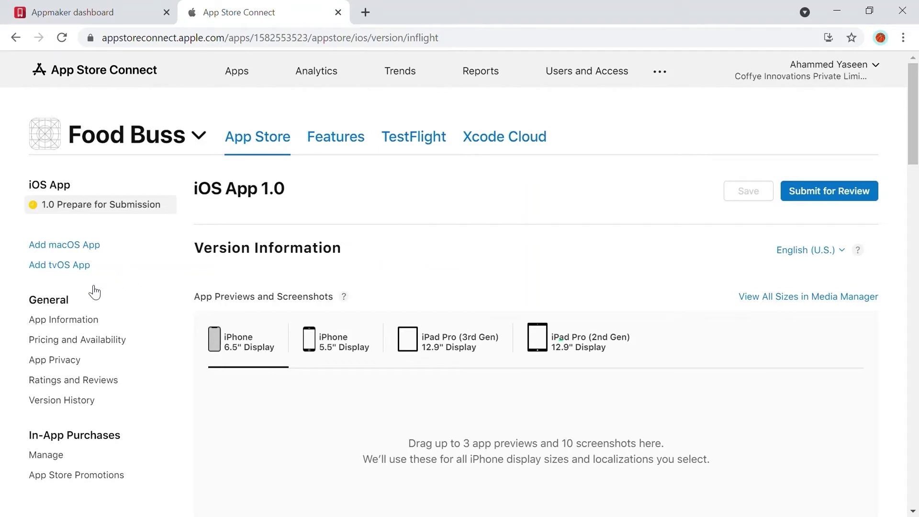
- In App Information, set the primary category to Shopping and secondary to Food & Drink
click(91, 320)
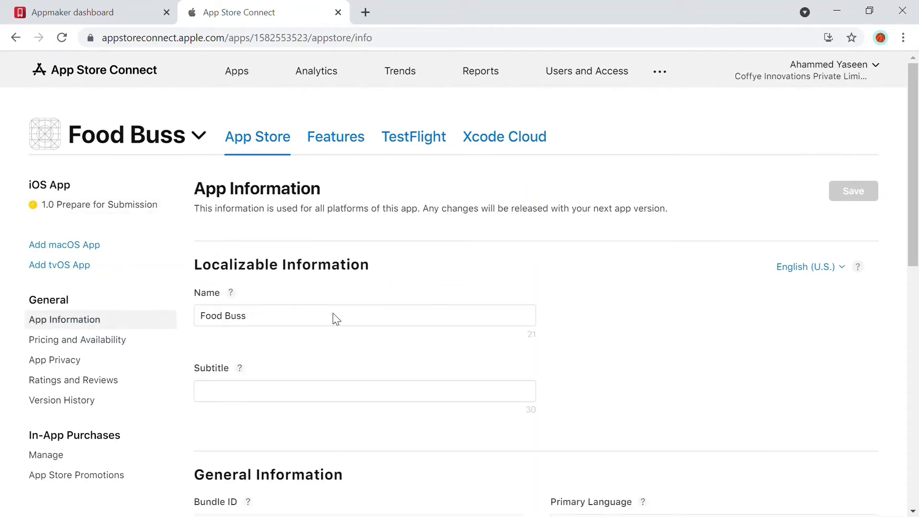
scroll(357, 312, down, 2)
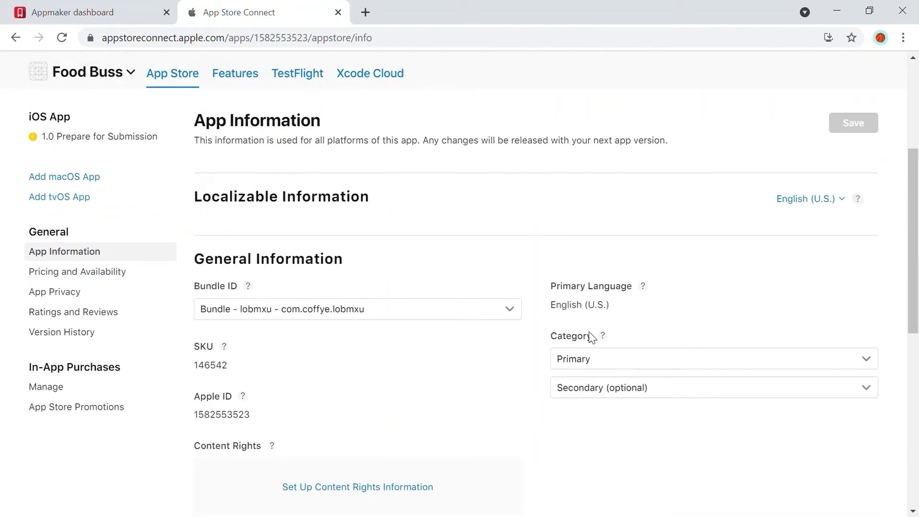
click(624, 367)
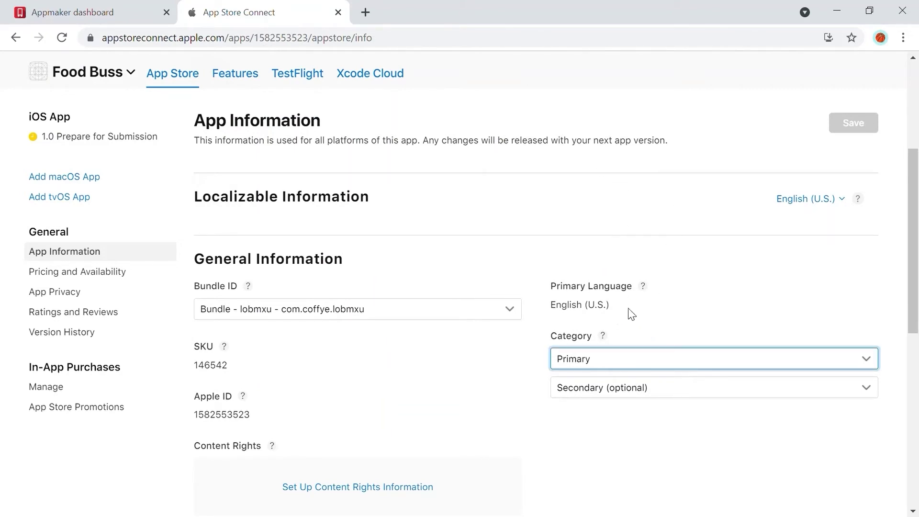
key(s)
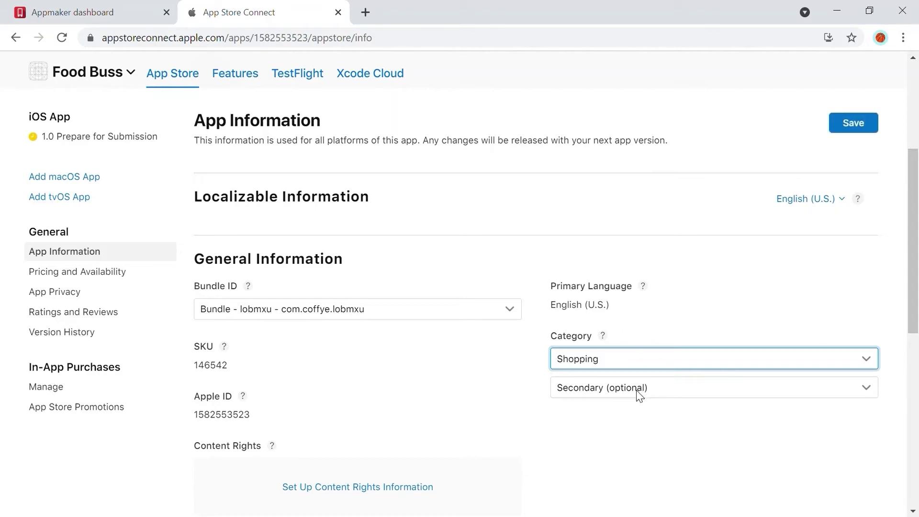
key(Tab)
key(f)
key(o)
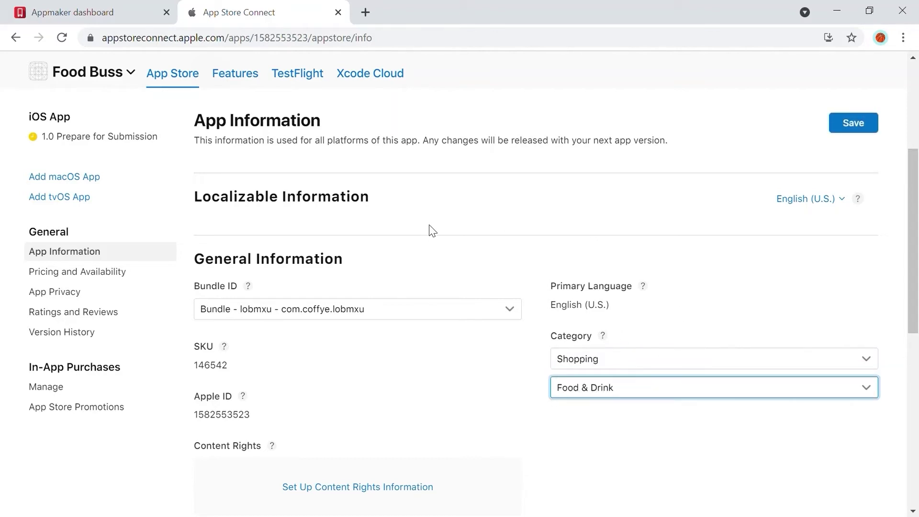
- Declare in Content Rights that the app contains no third-party content
scroll(619, 377, down, 4)
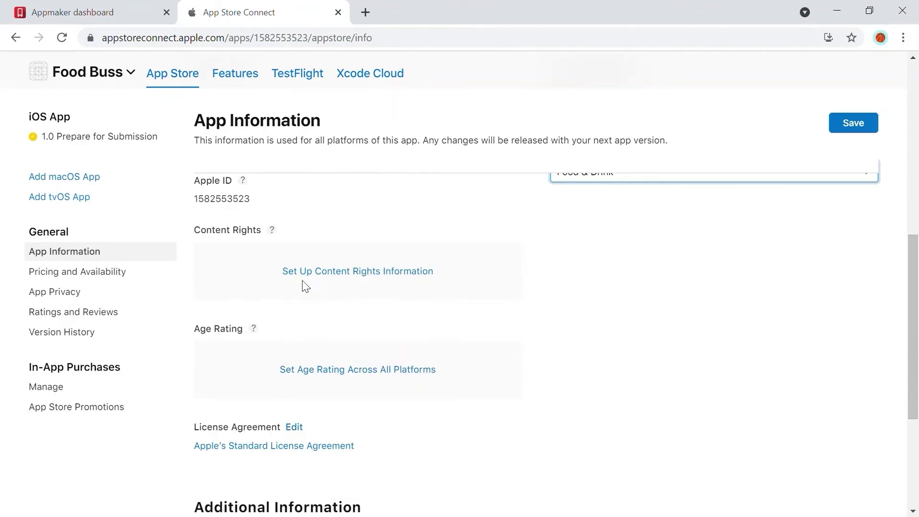
click(326, 275)
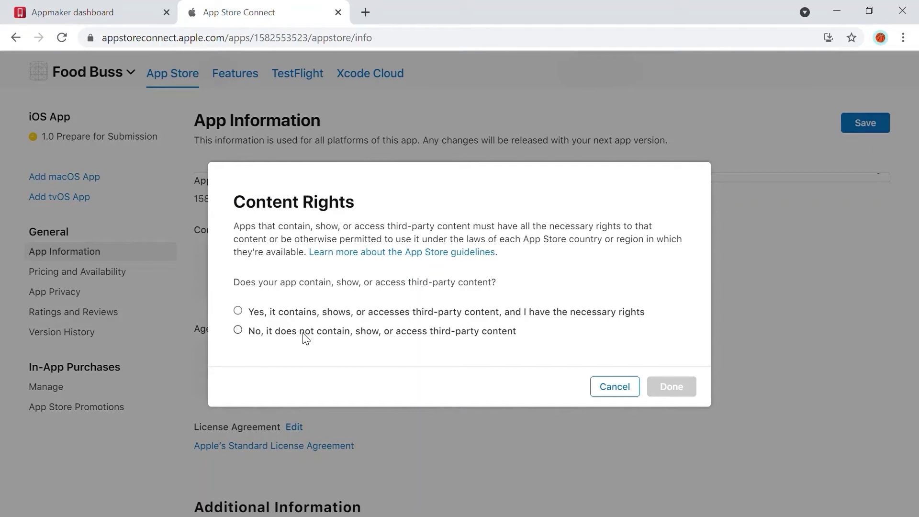
click(245, 332)
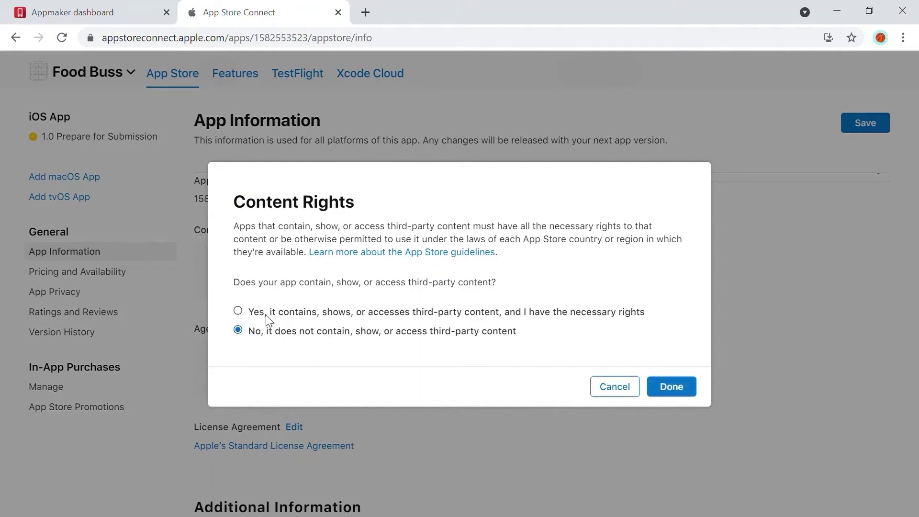
click(671, 387)
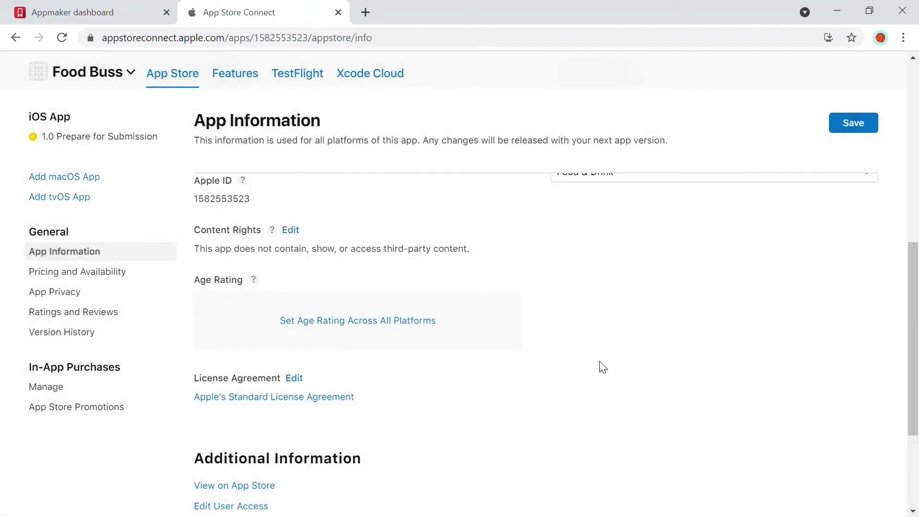
- Rate all violence, profanity and mature-theme items as None in the age rating questionnaire
click(330, 325)
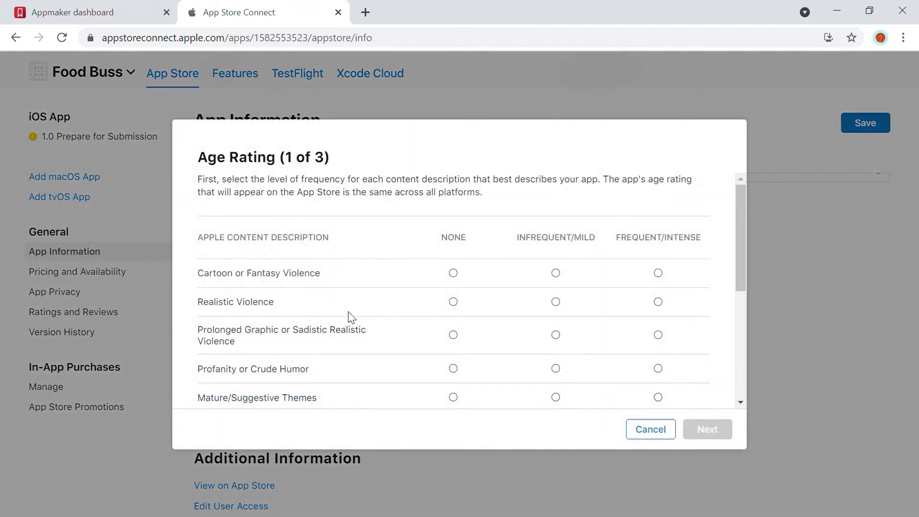
click(453, 301)
click(453, 273)
click(453, 335)
click(453, 369)
click(453, 397)
- Answer No to unrestricted web access and gambling, accept the 4+ rating, and save
click(717, 433)
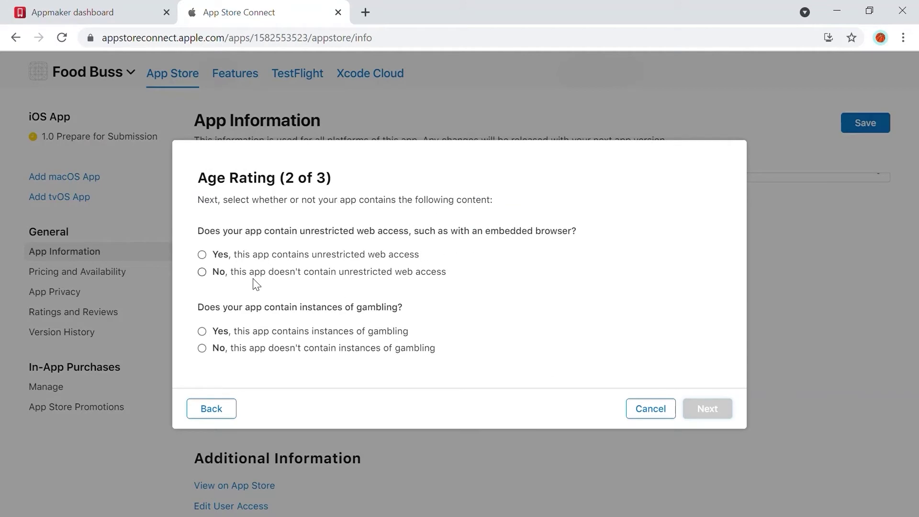
click(203, 273)
click(202, 348)
key(Return)
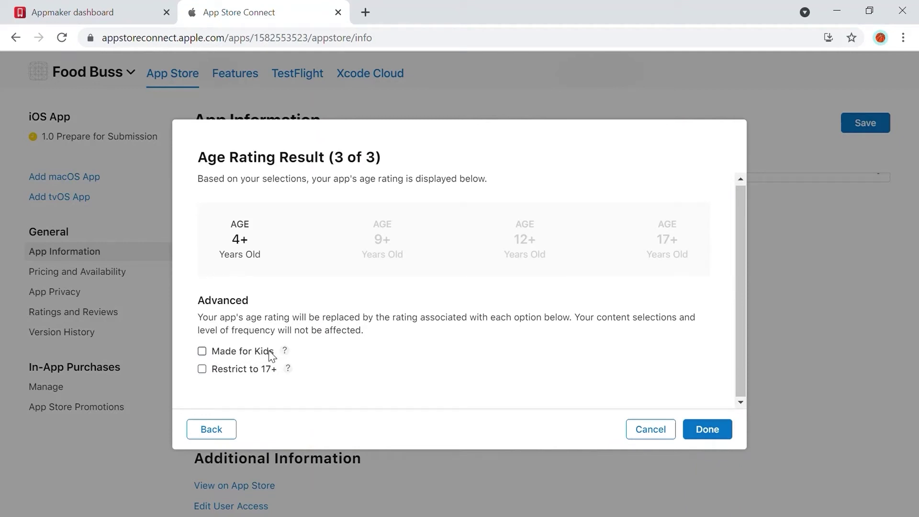
click(709, 433)
click(852, 122)
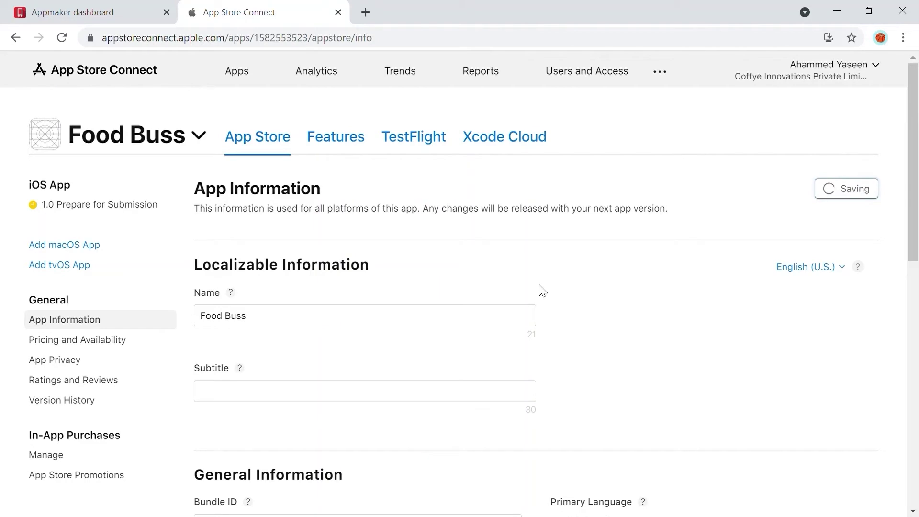
- Begin the App Privacy questionnaire, answering that Food Buss collects data
click(83, 366)
scroll(533, 406, down, 1)
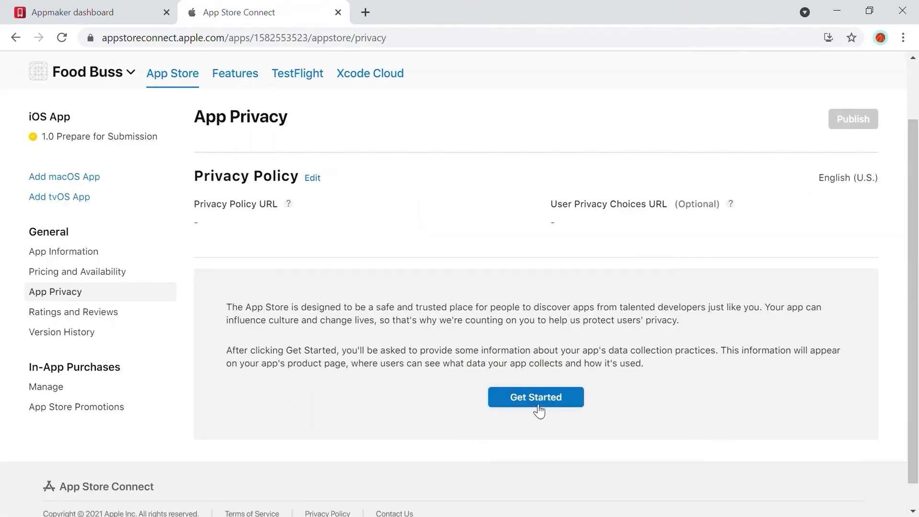
click(533, 397)
scroll(332, 337, down, 2)
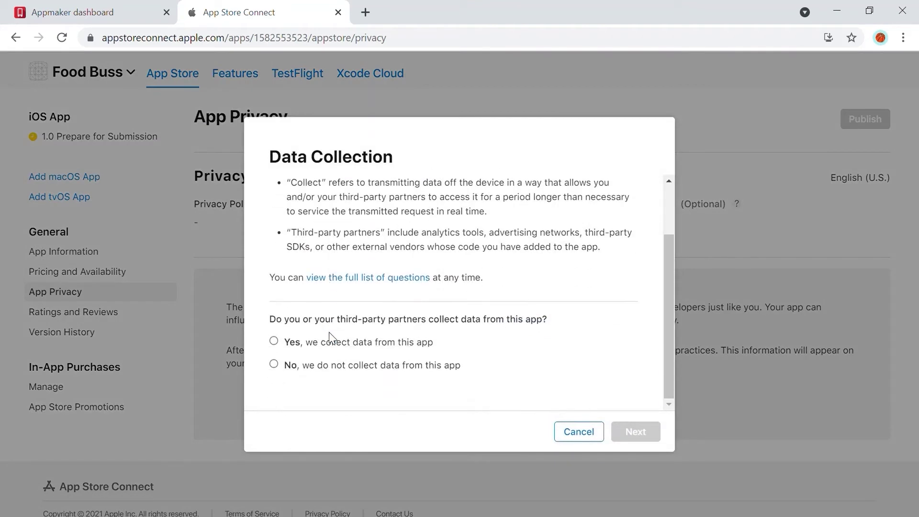
click(274, 341)
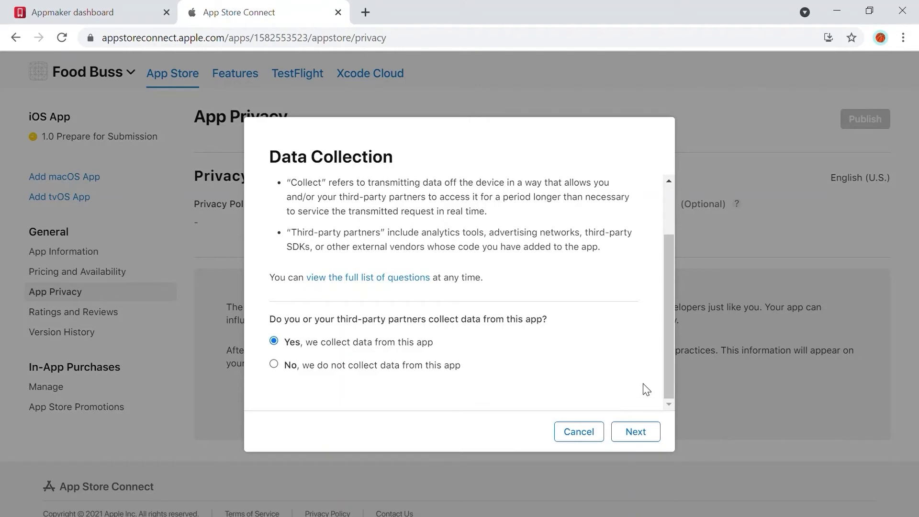
click(626, 431)
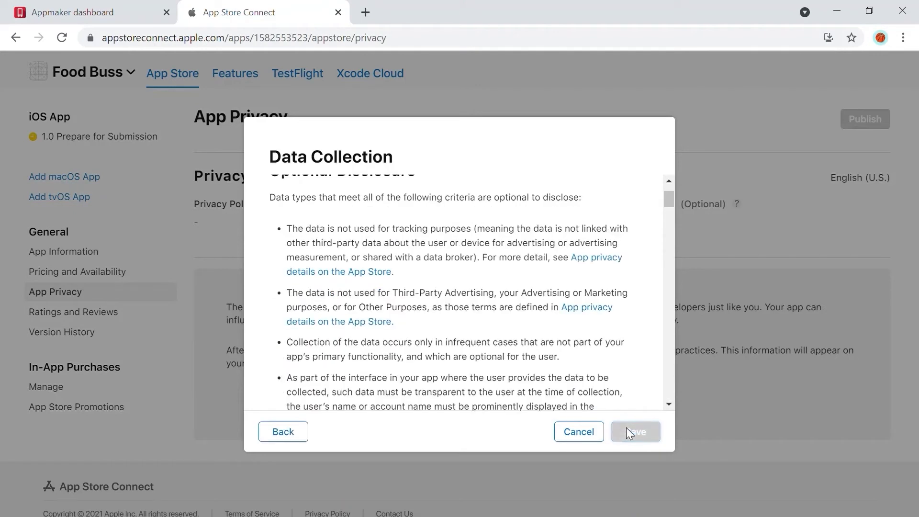
- Declare Name, Email Address, Phone Number and Physical Address as collected data types
scroll(473, 342, down, 8)
scroll(424, 273, down, 7)
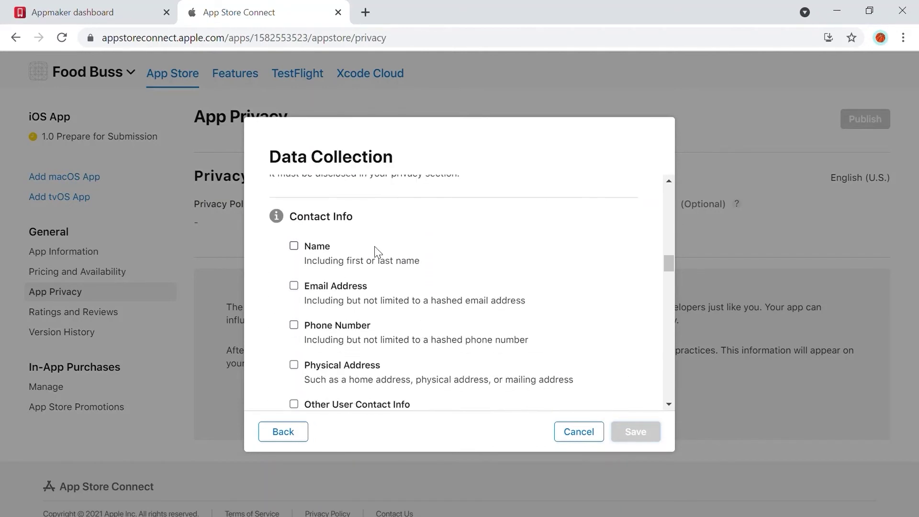
scroll(431, 253, up, 5)
scroll(438, 255, down, 6)
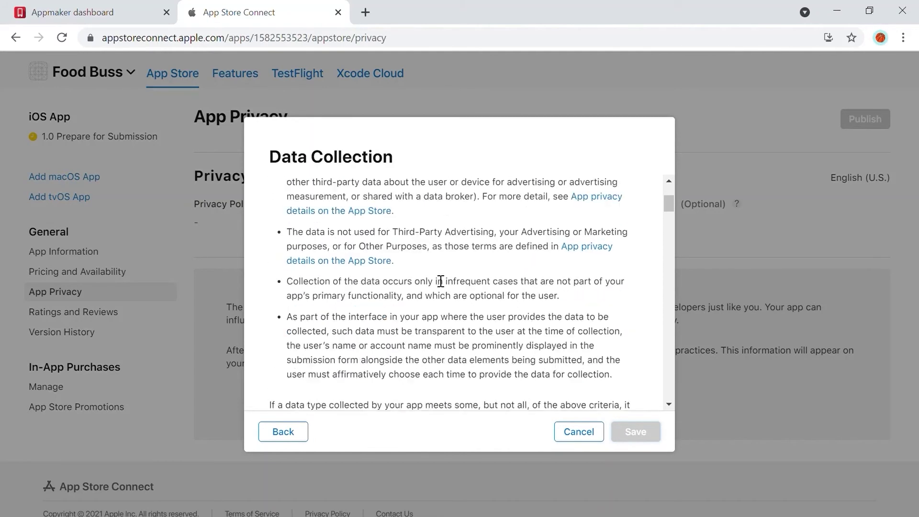
click(294, 246)
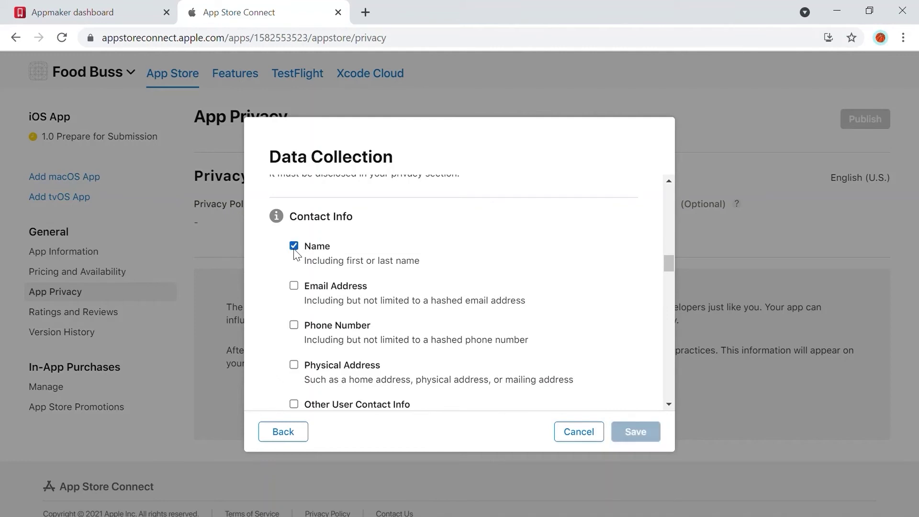
click(294, 286)
click(294, 325)
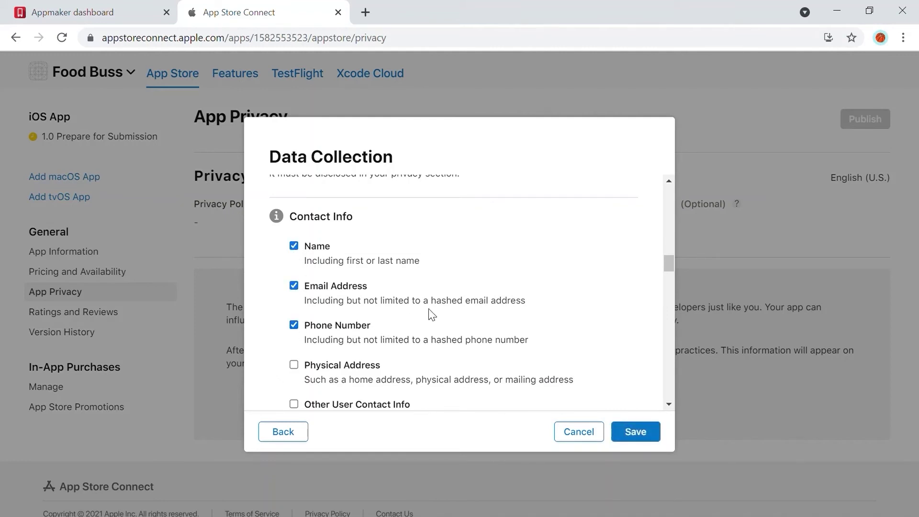
scroll(429, 317, down, 2)
click(294, 294)
- Add Coarse Location to the declared types and save the six data types
scroll(456, 262, down, 1)
scroll(455, 262, down, 4)
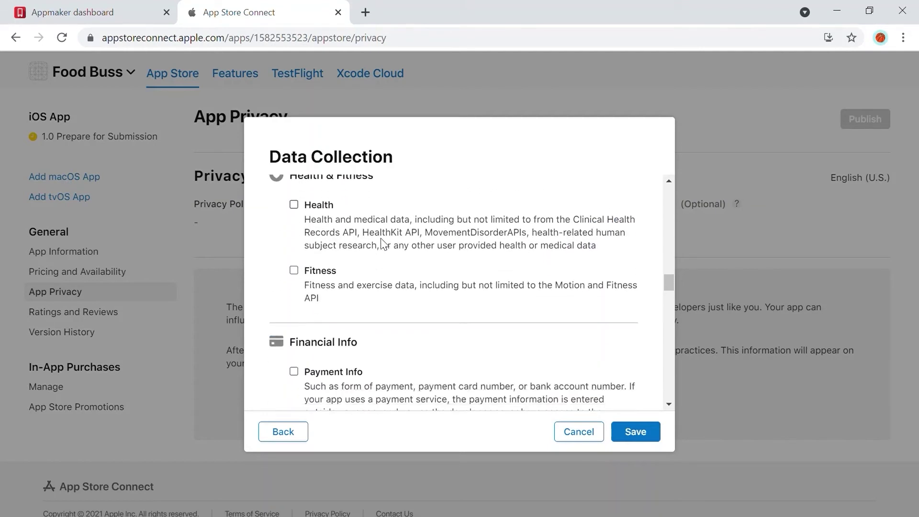
scroll(392, 253, down, 4)
scroll(404, 266, down, 5)
scroll(404, 263, up, 2)
scroll(354, 281, down, 2)
click(355, 283)
scroll(411, 271, down, 3)
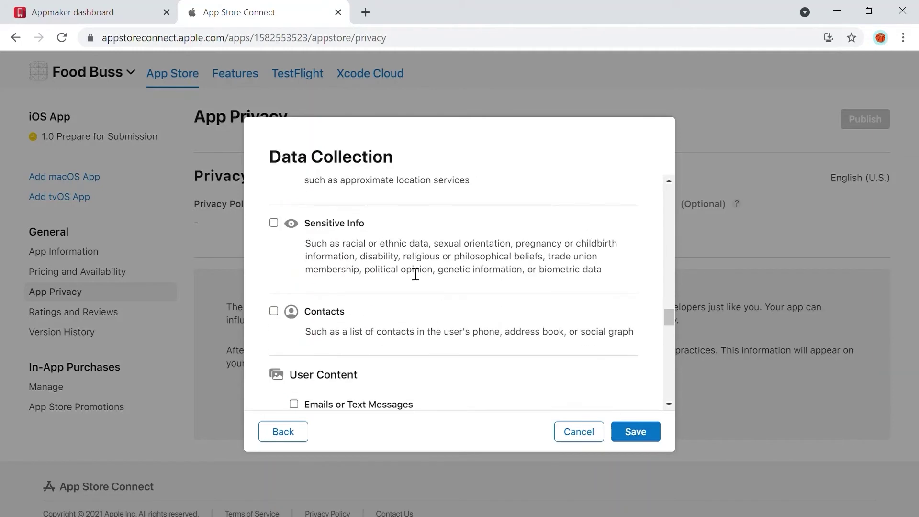
scroll(447, 268, down, 10)
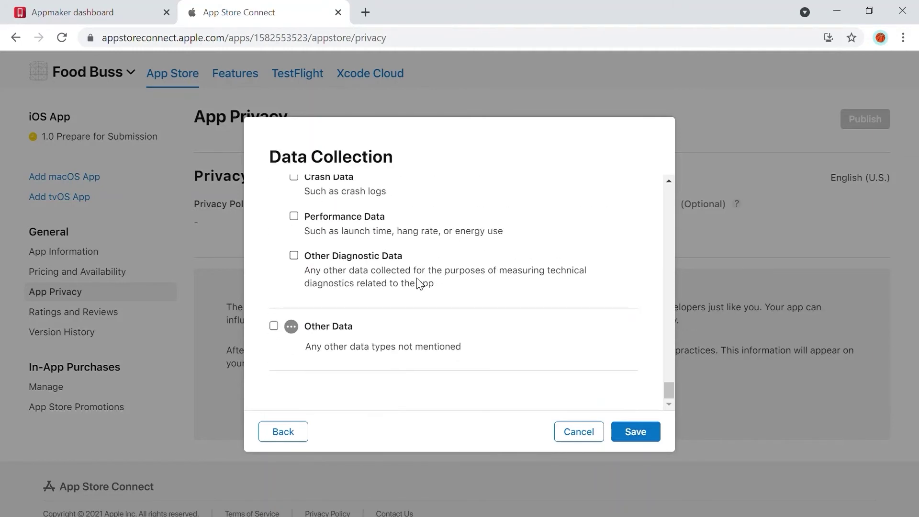
scroll(330, 281, up, 3)
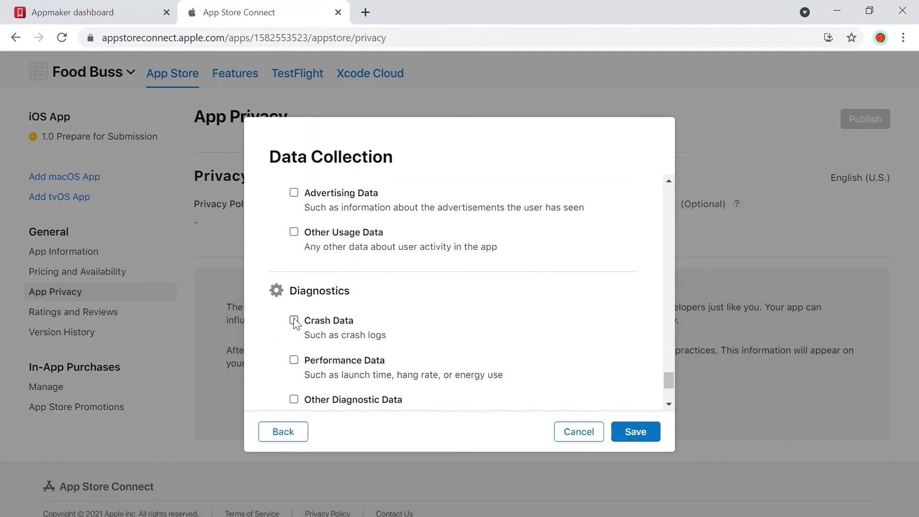
scroll(534, 337, down, 3)
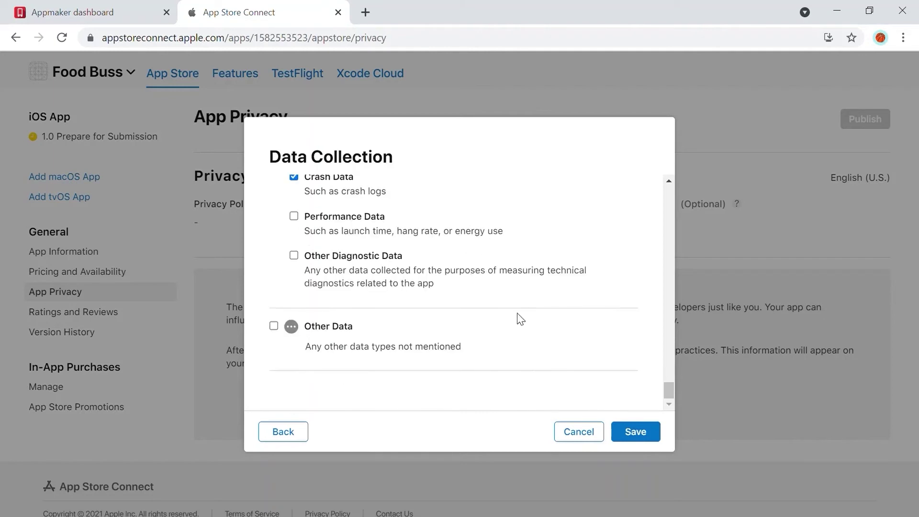
click(635, 430)
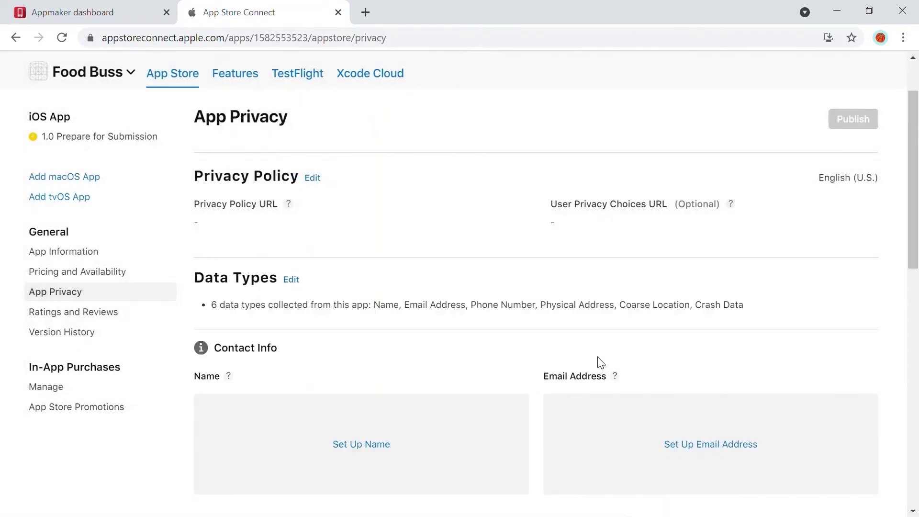
scroll(468, 288, down, 3)
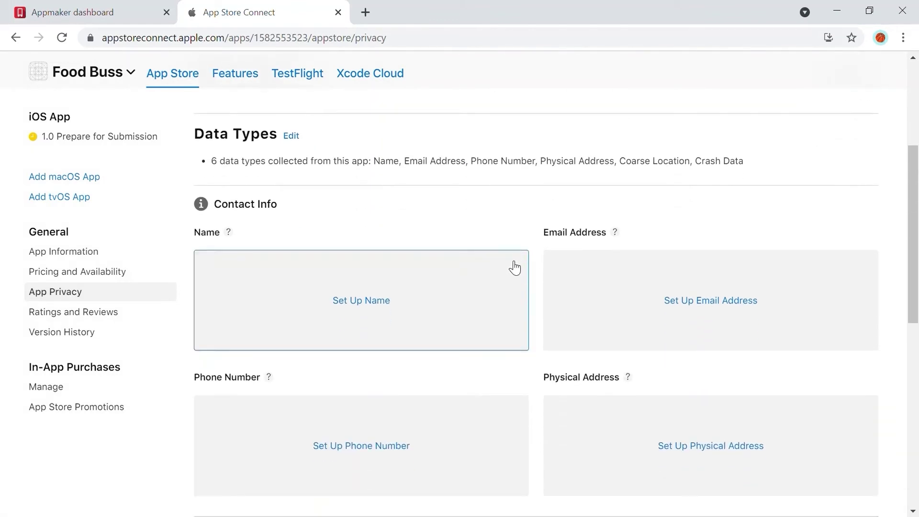
- Mark collected names as used for App Functionality
scroll(431, 354, down, 6)
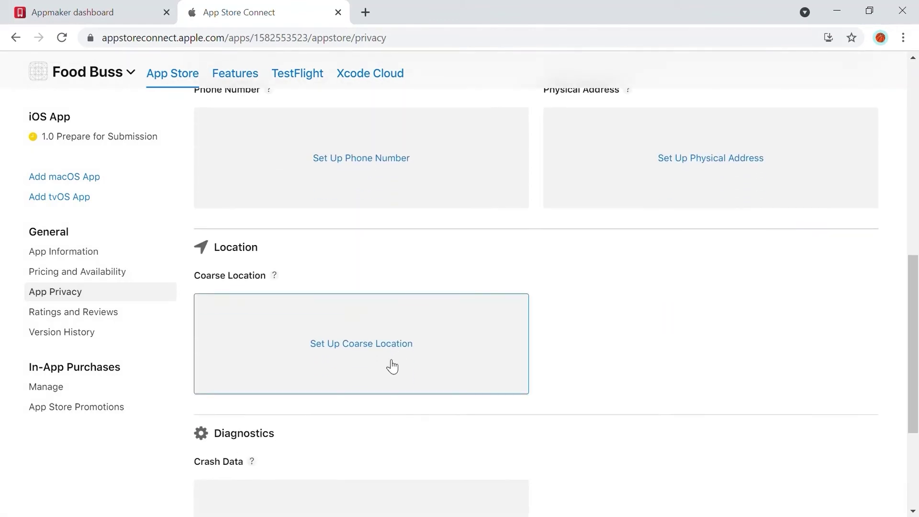
scroll(368, 344, up, 4)
scroll(354, 328, up, 2)
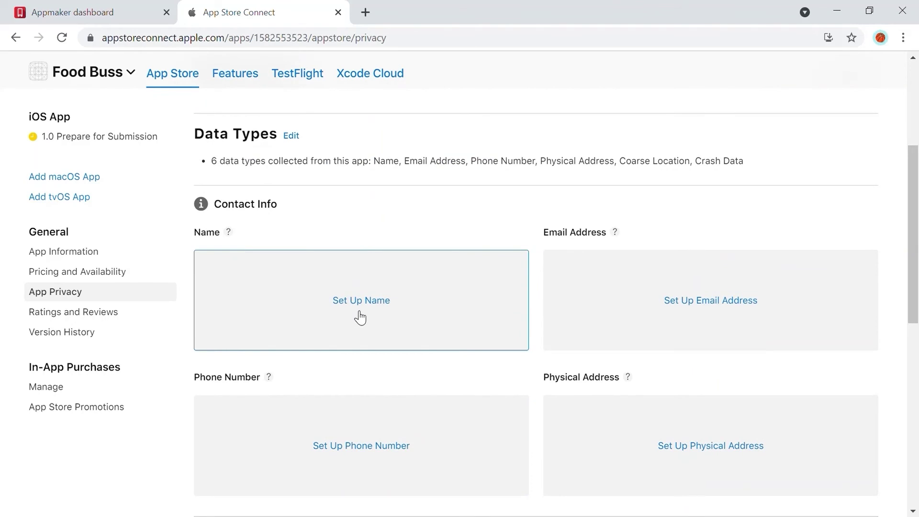
click(357, 317)
scroll(359, 315, down, 4)
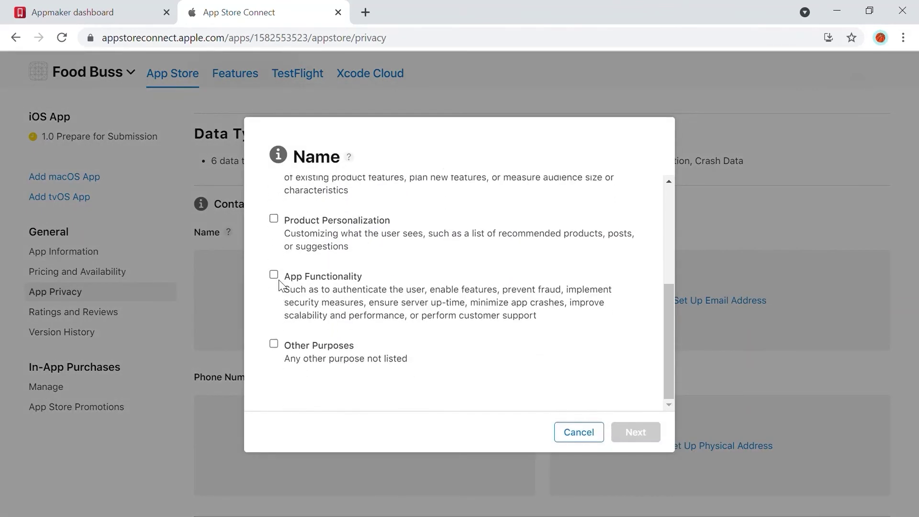
click(275, 277)
click(636, 432)
- State names are linked to user identity but not used for tracking, and save
scroll(407, 294, down, 5)
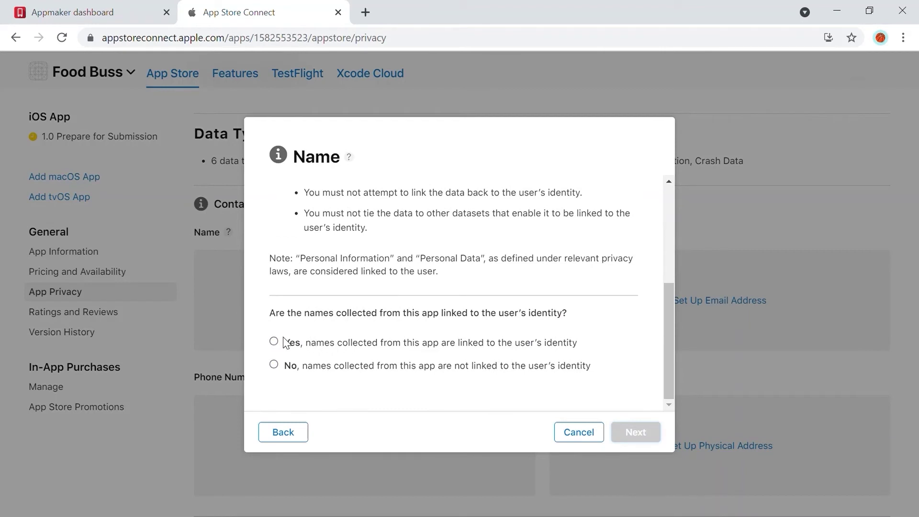
click(274, 341)
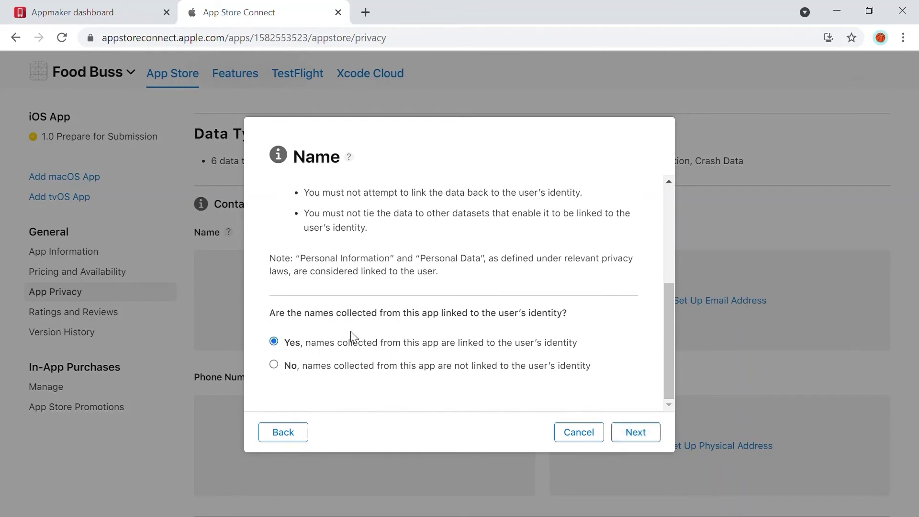
click(639, 436)
scroll(537, 285, down, 10)
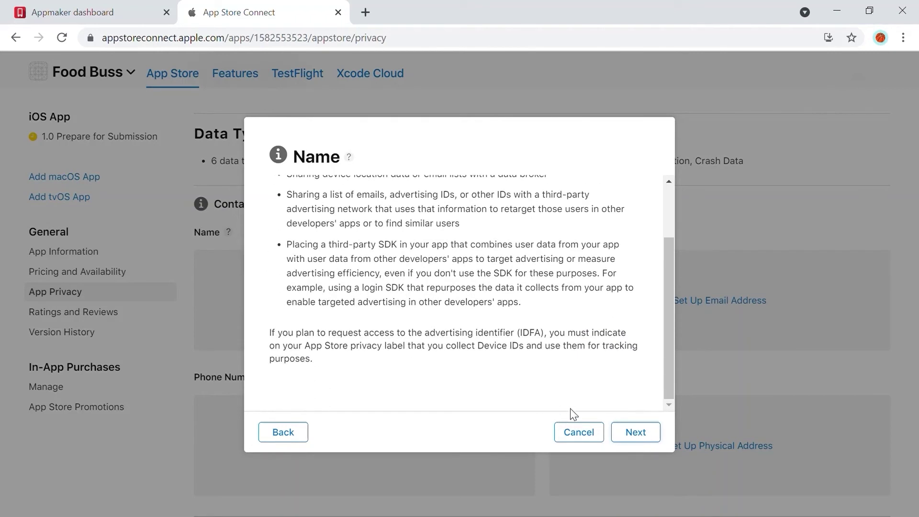
click(629, 430)
click(274, 300)
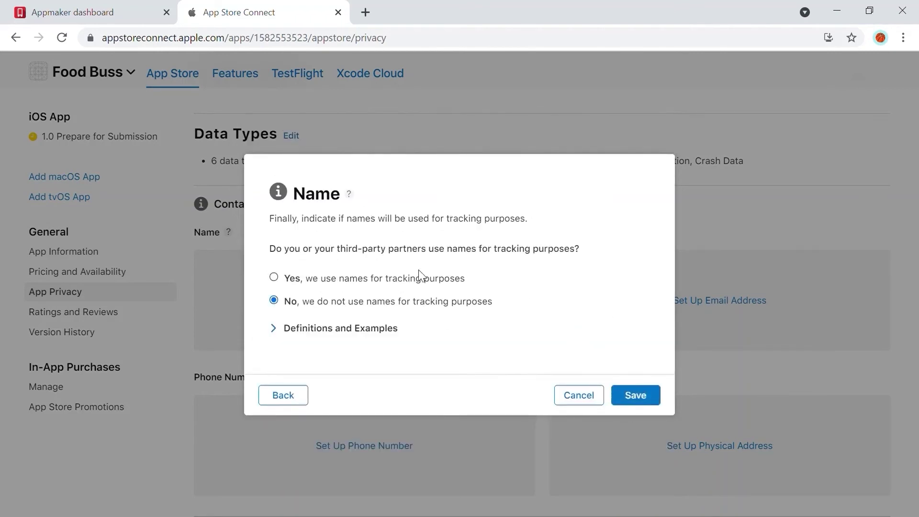
click(645, 400)
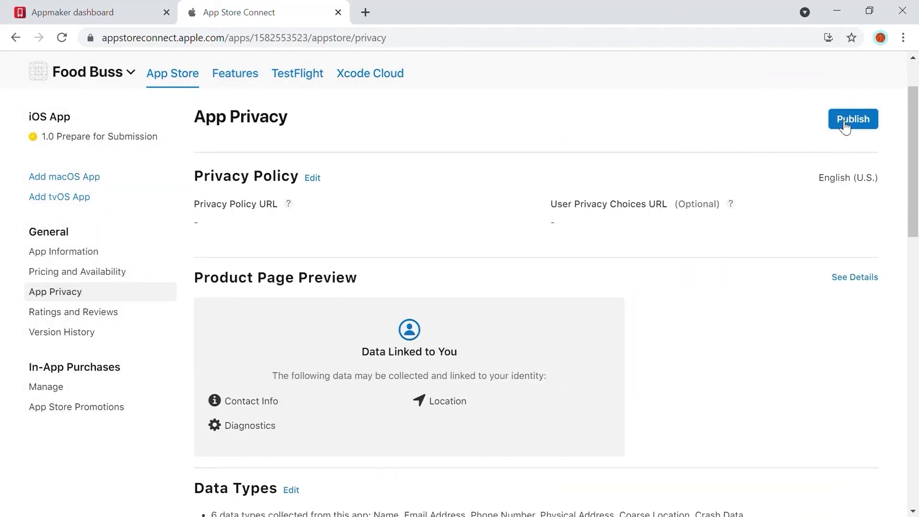
- Publish the App Privacy responses and confirm in the dialog
click(846, 123)
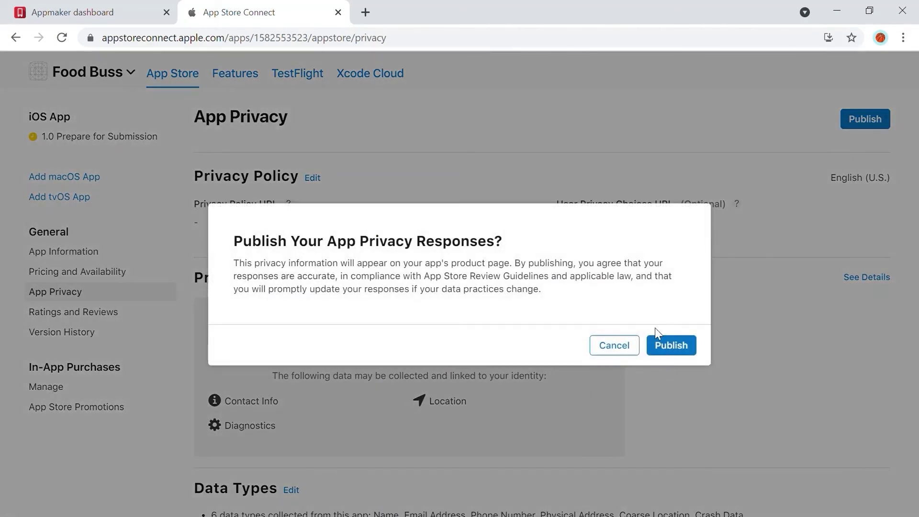
click(662, 356)
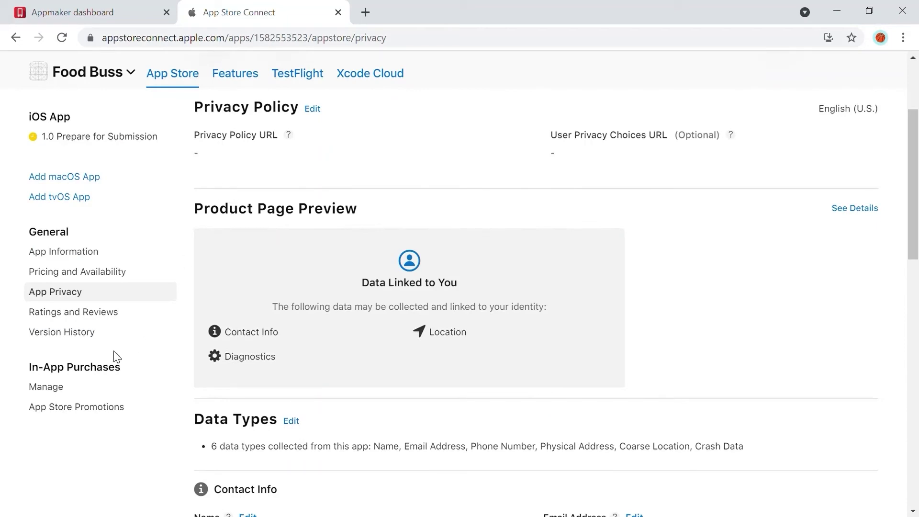
- Set the Pricing and Availability price to USD 0.0 (Free) and save
click(103, 271)
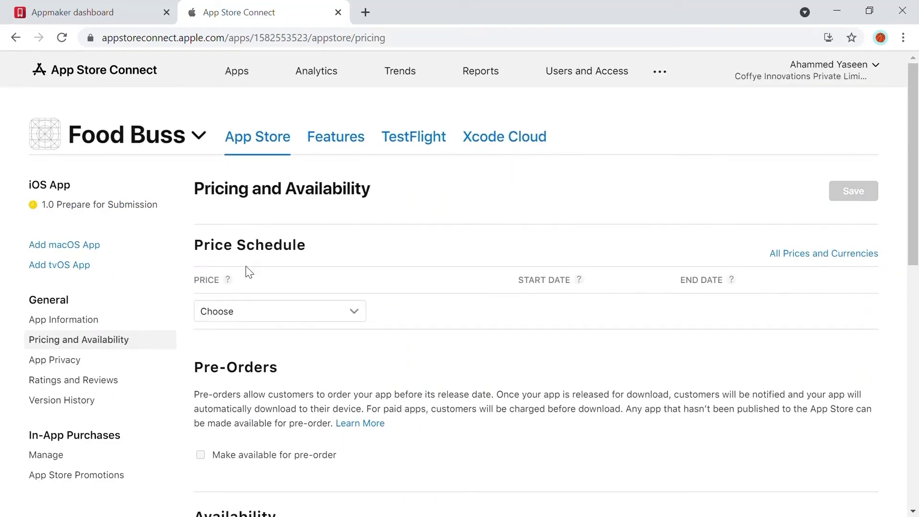
click(354, 310)
scroll(369, 299, down, 1)
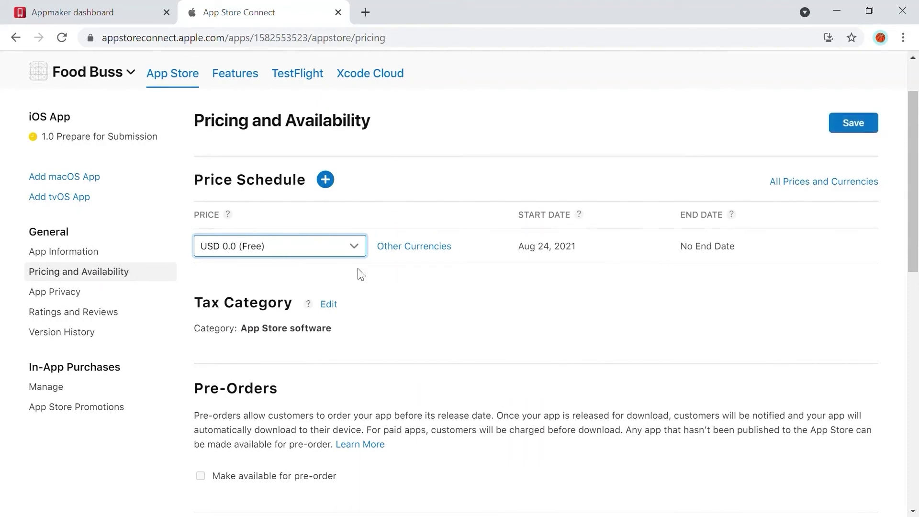
scroll(381, 261, down, 3)
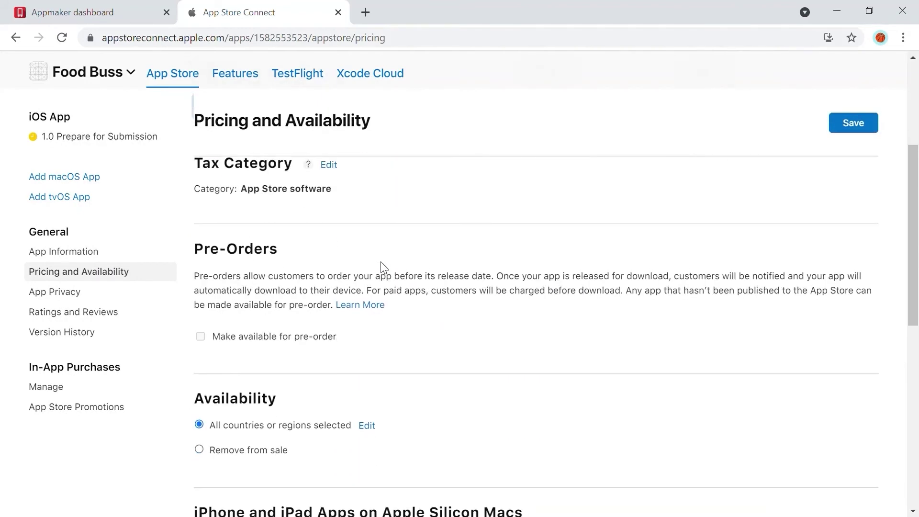
scroll(467, 283, down, 4)
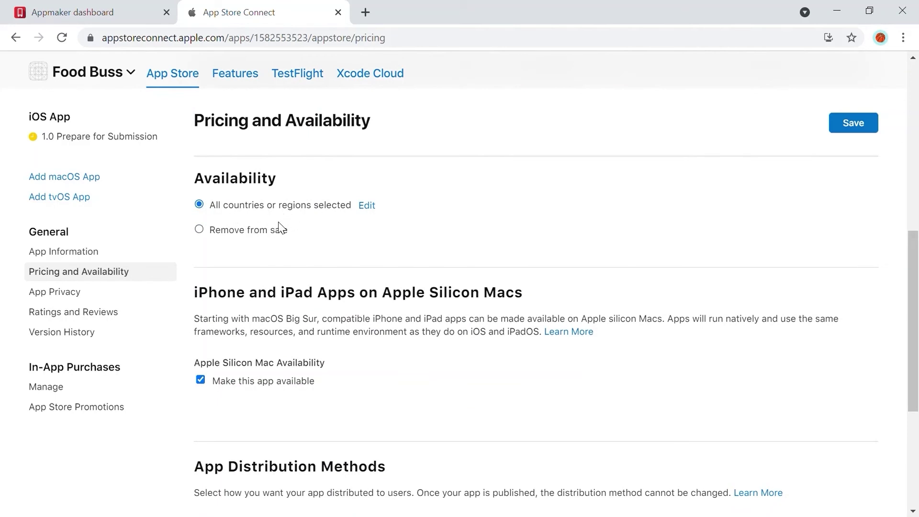
scroll(281, 228, up, 4)
click(851, 125)
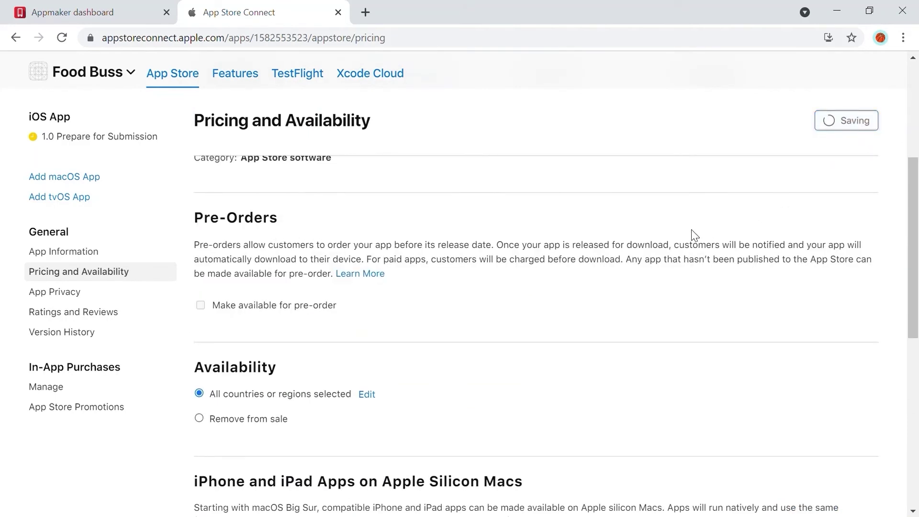
scroll(694, 235, down, 3)
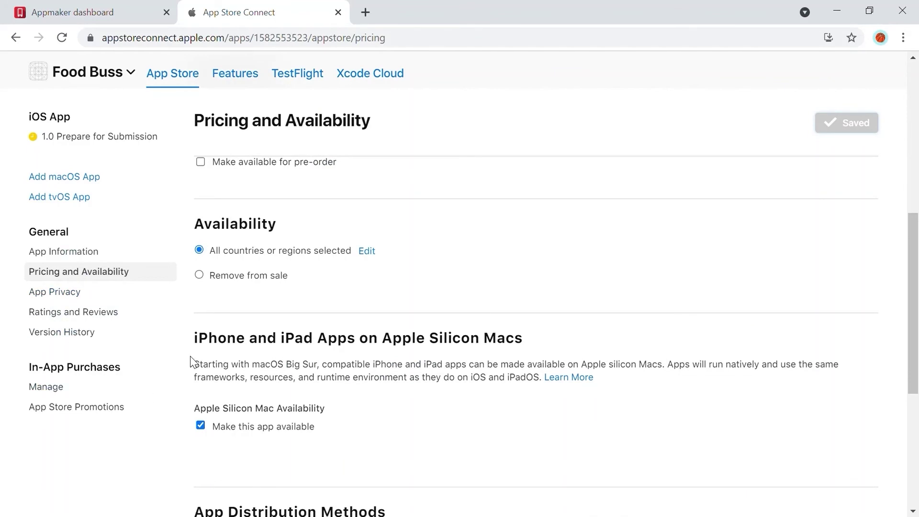
- Open the 1.0 Prepare for Submission page and add four iPhone 6.5" Display screenshots
click(104, 144)
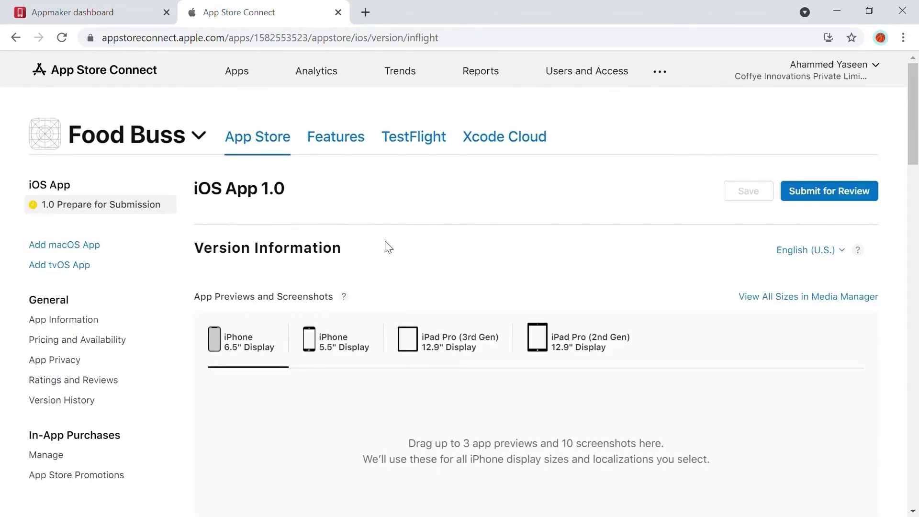
scroll(420, 249, up, 2)
scroll(454, 241, down, 2)
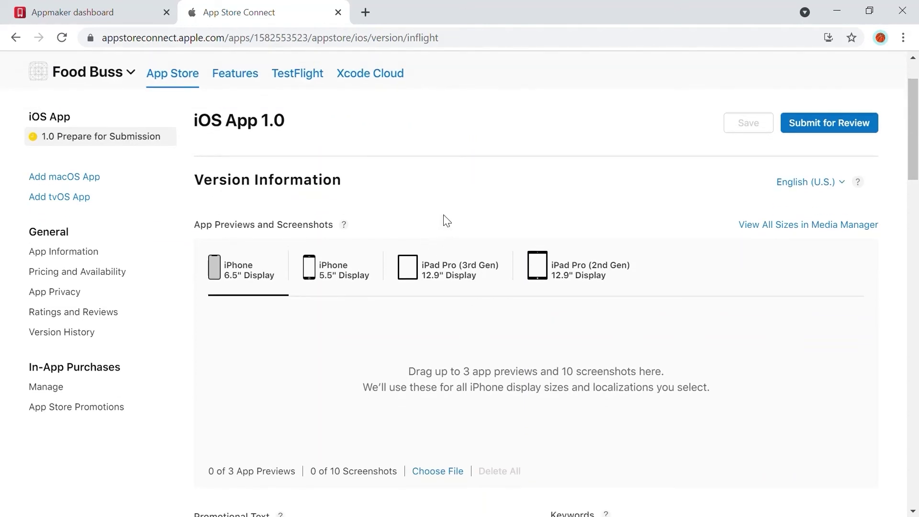
scroll(445, 407, down, 2)
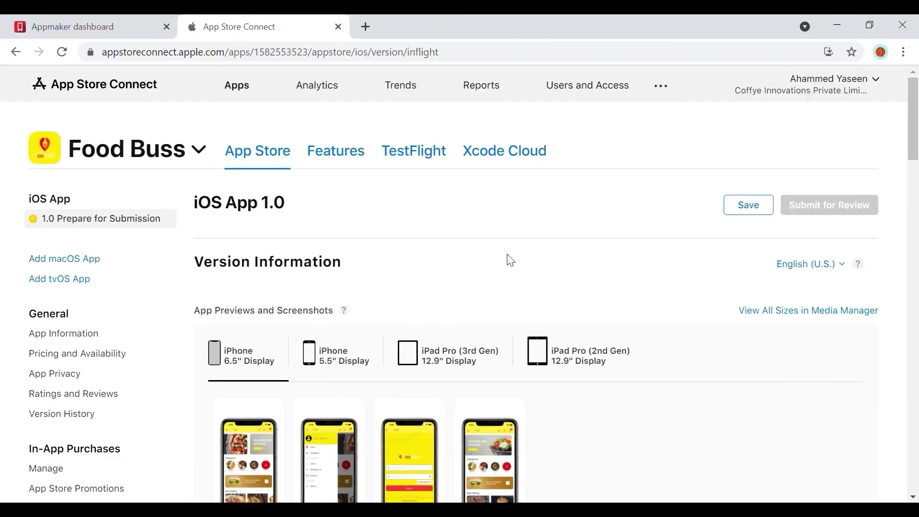
scroll(509, 258, down, 1)
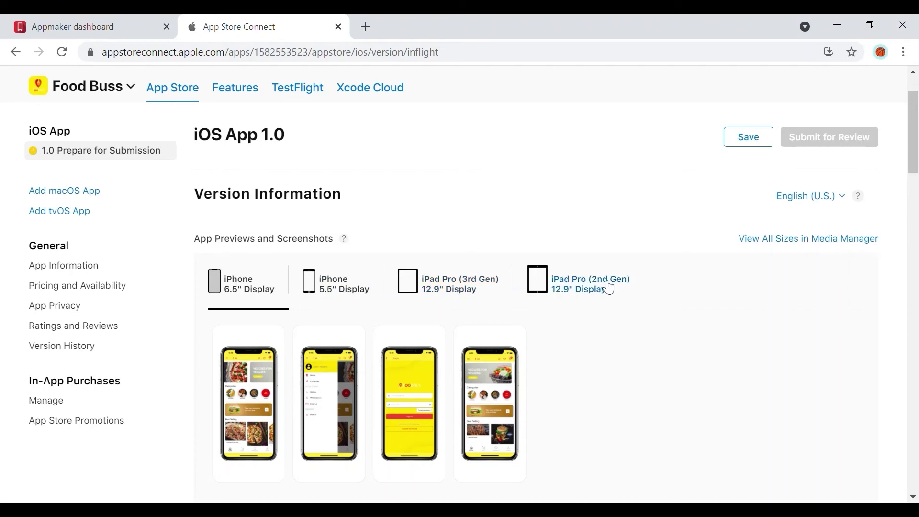
scroll(636, 304, down, 10)
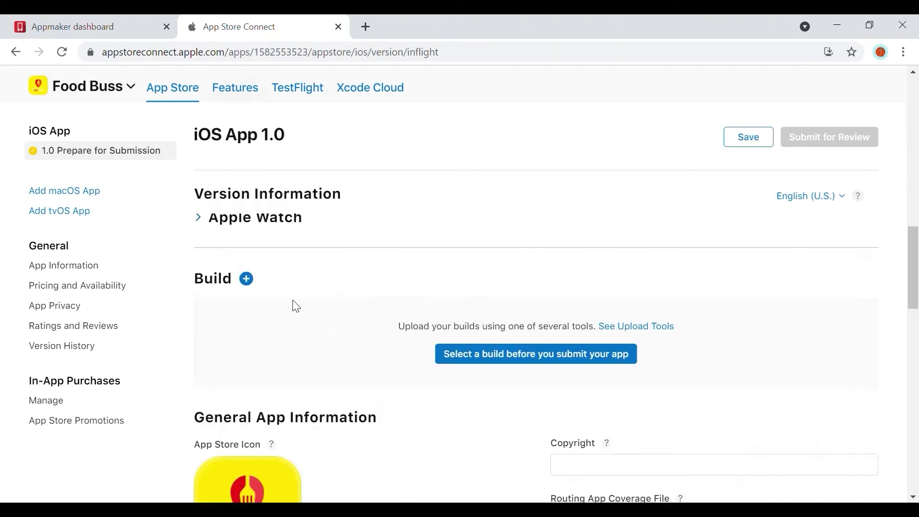
- Attach build 1.7.5 to version 1.0
click(499, 355)
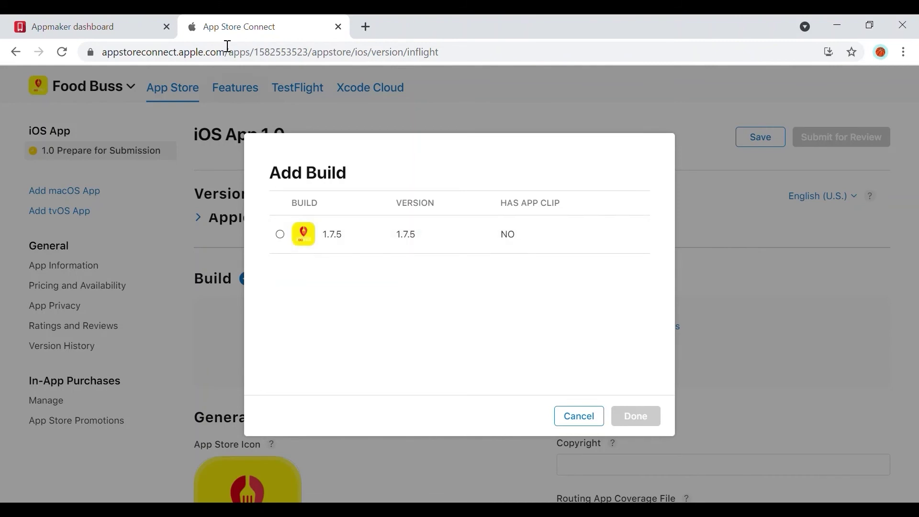
click(280, 234)
click(651, 424)
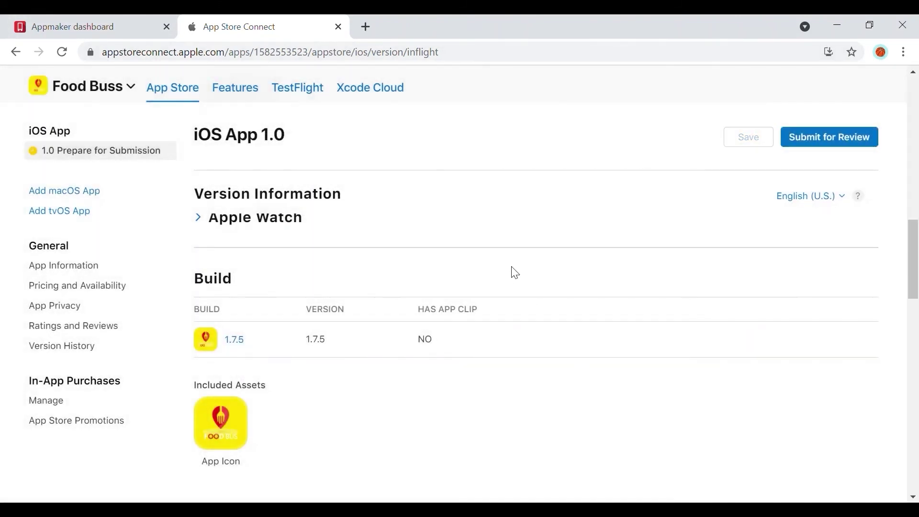
scroll(348, 304, down, 5)
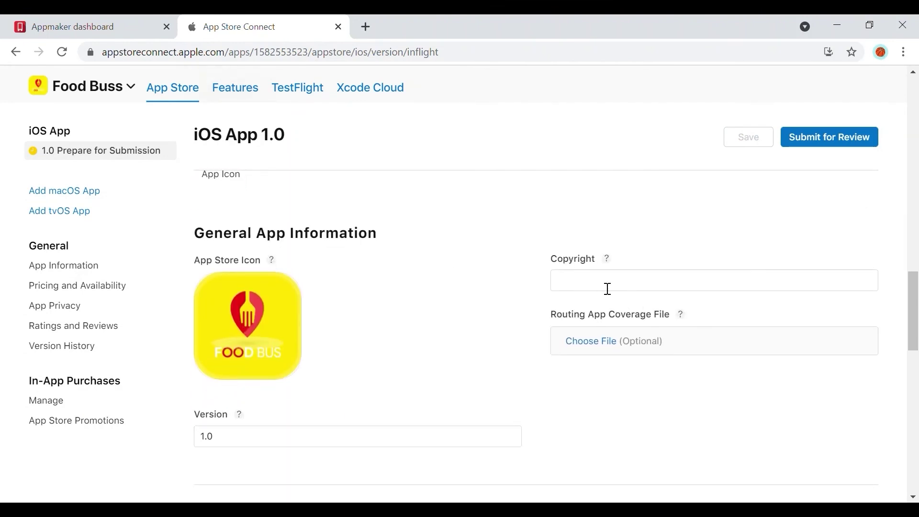
- Paste 'Food Buss' into the Copyright field
click(610, 288)
text(Food Buss)
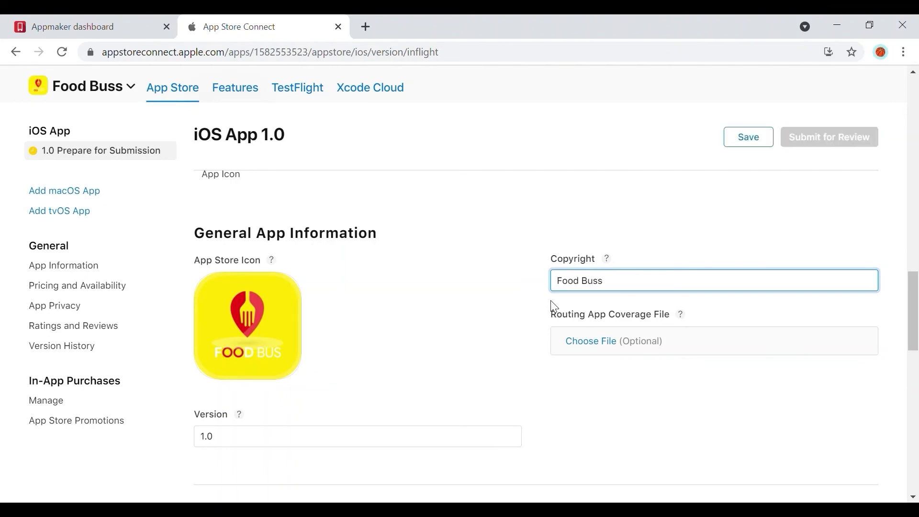
scroll(639, 301, down, 2)
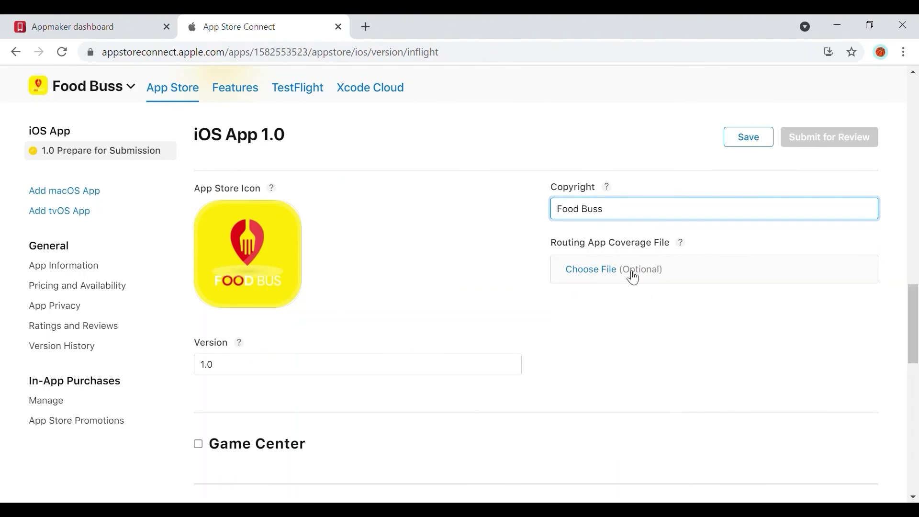
scroll(550, 295, down, 5)
- Turn off the Sign-in required option for app review
scroll(554, 297, down, 1)
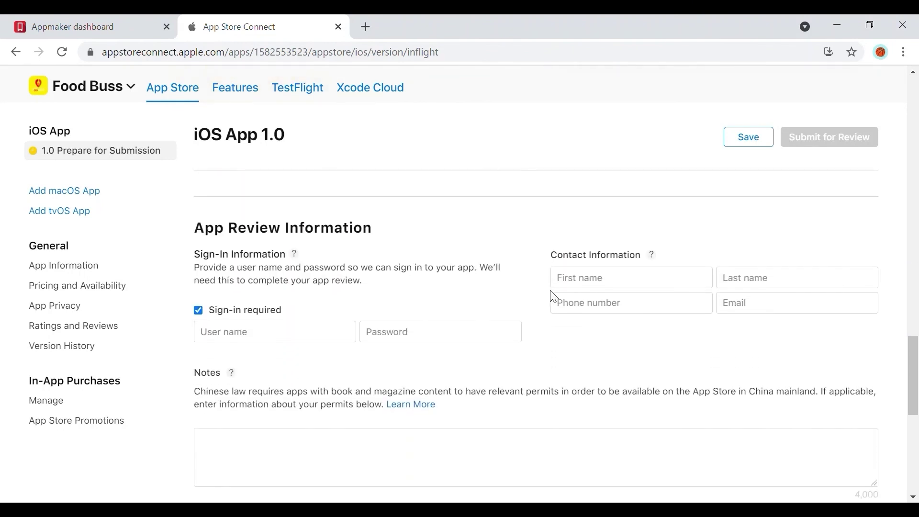
scroll(554, 295, down, 2)
scroll(555, 293, up, 2)
scroll(356, 263, down, 5)
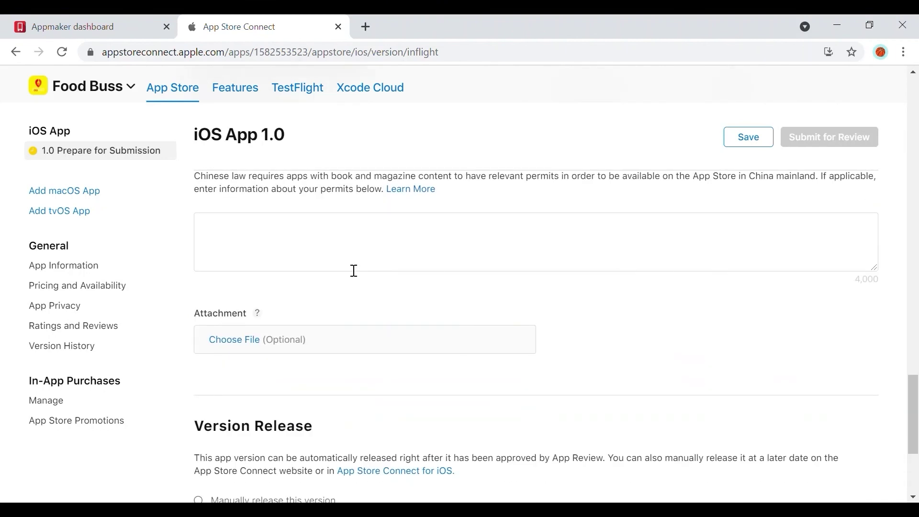
scroll(306, 310, up, 5)
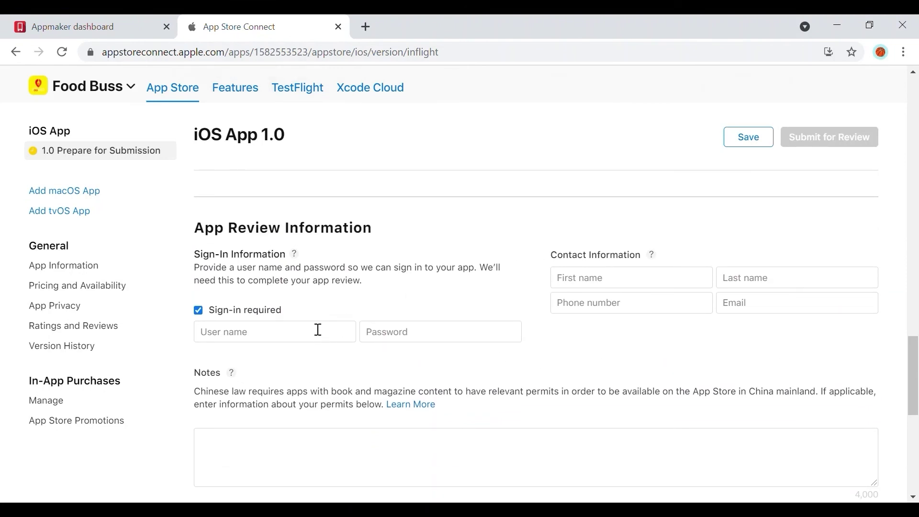
click(198, 311)
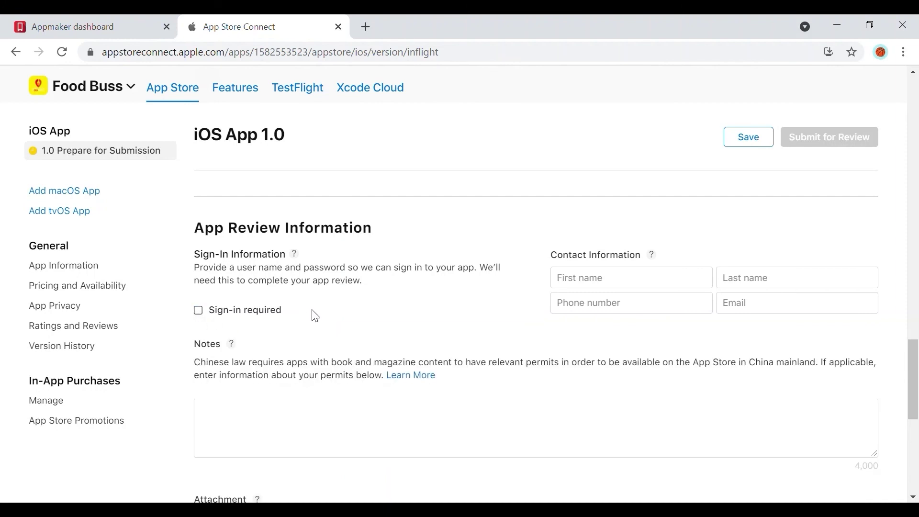
- Fill in the promotional text and move on to the description
scroll(287, 306, up, 15)
click(312, 297)
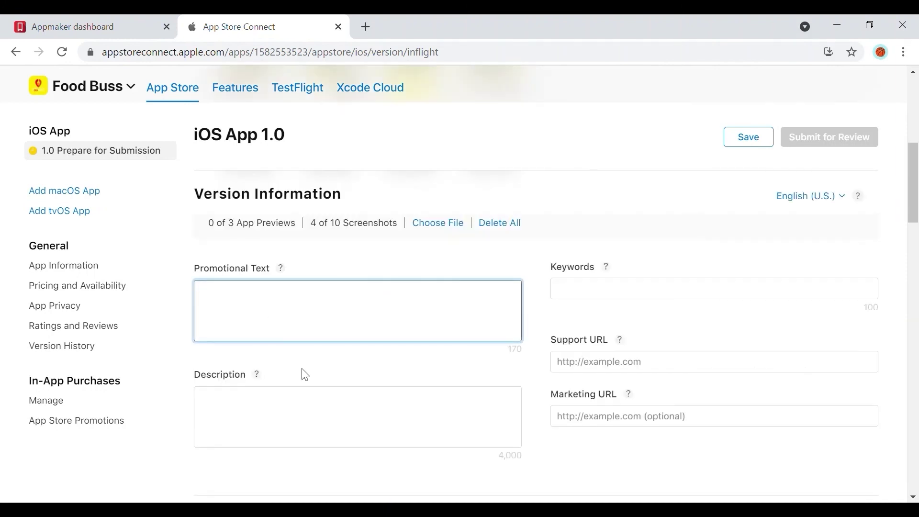
click(273, 418)
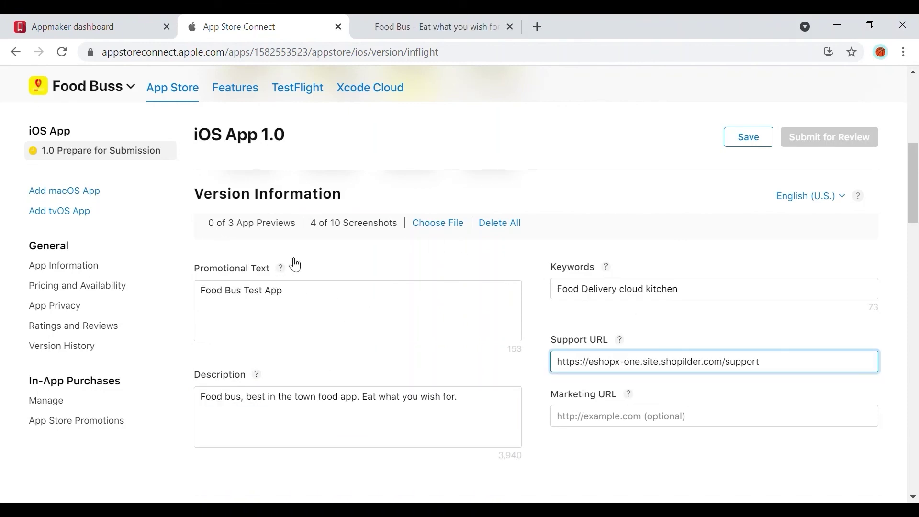
- Save the version 1.0 details and submit Food Buss for review
scroll(296, 265, up, 2)
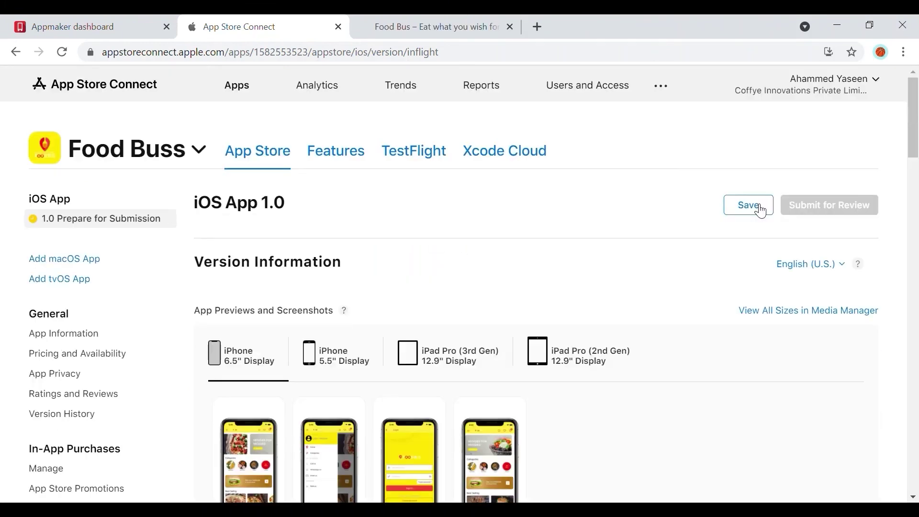
click(754, 207)
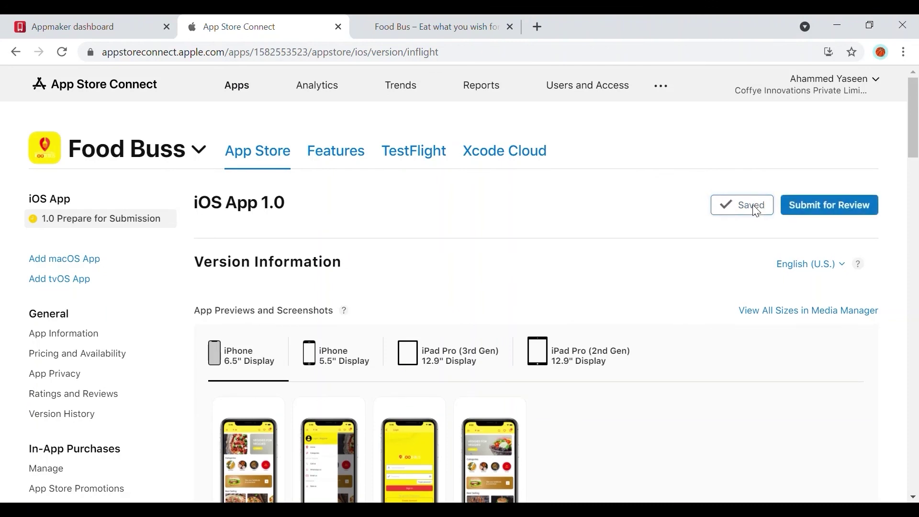
click(835, 212)
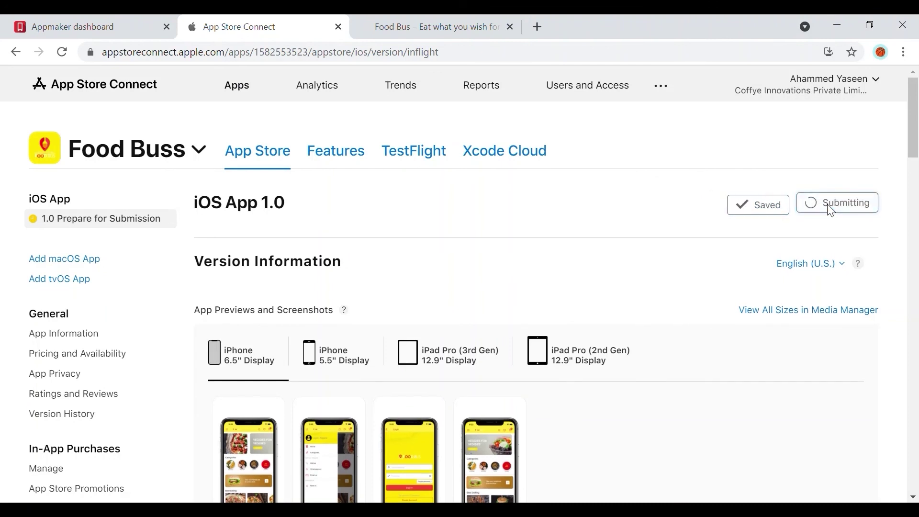